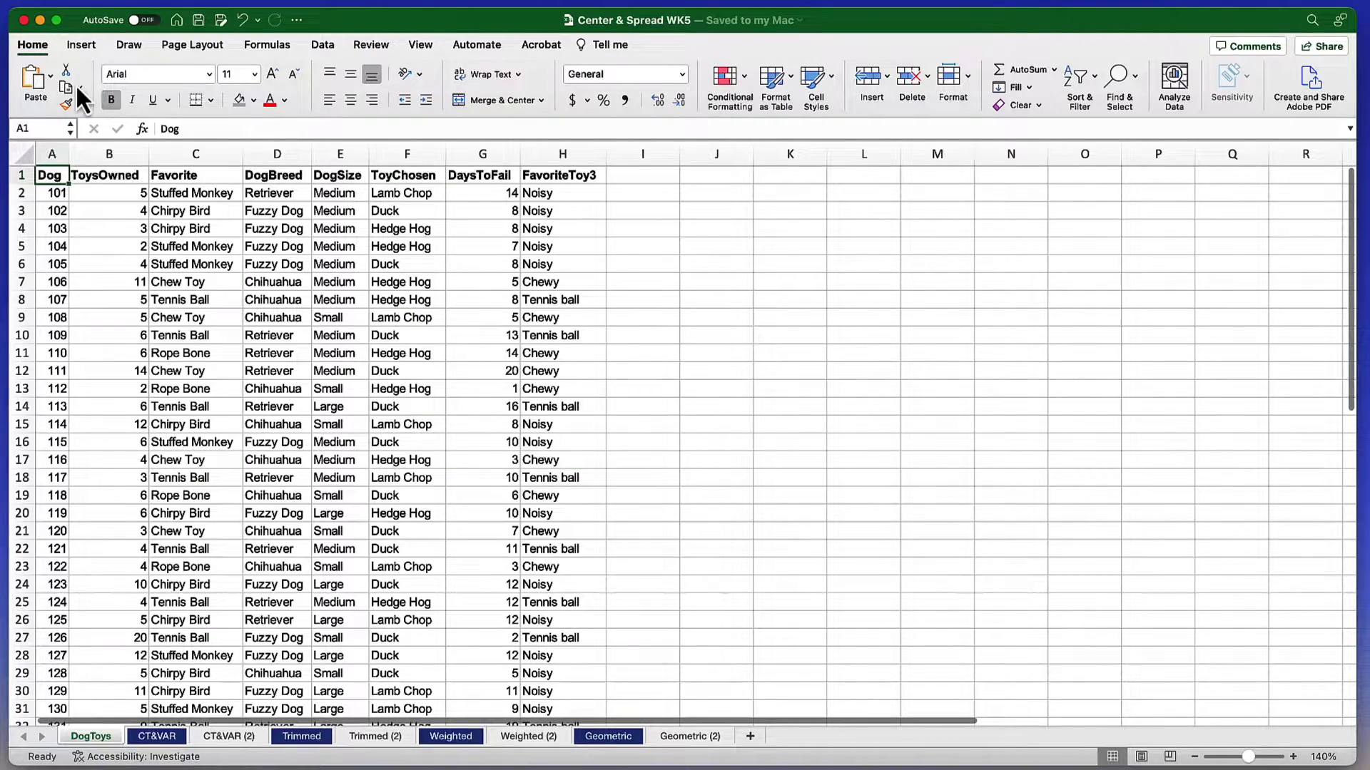
On the data sheet, inspect the columns and select the DaysToFail column G.
{"action": "left_click_drag", "start_coordinate": [59, 159], "coordinate": [545, 161]}
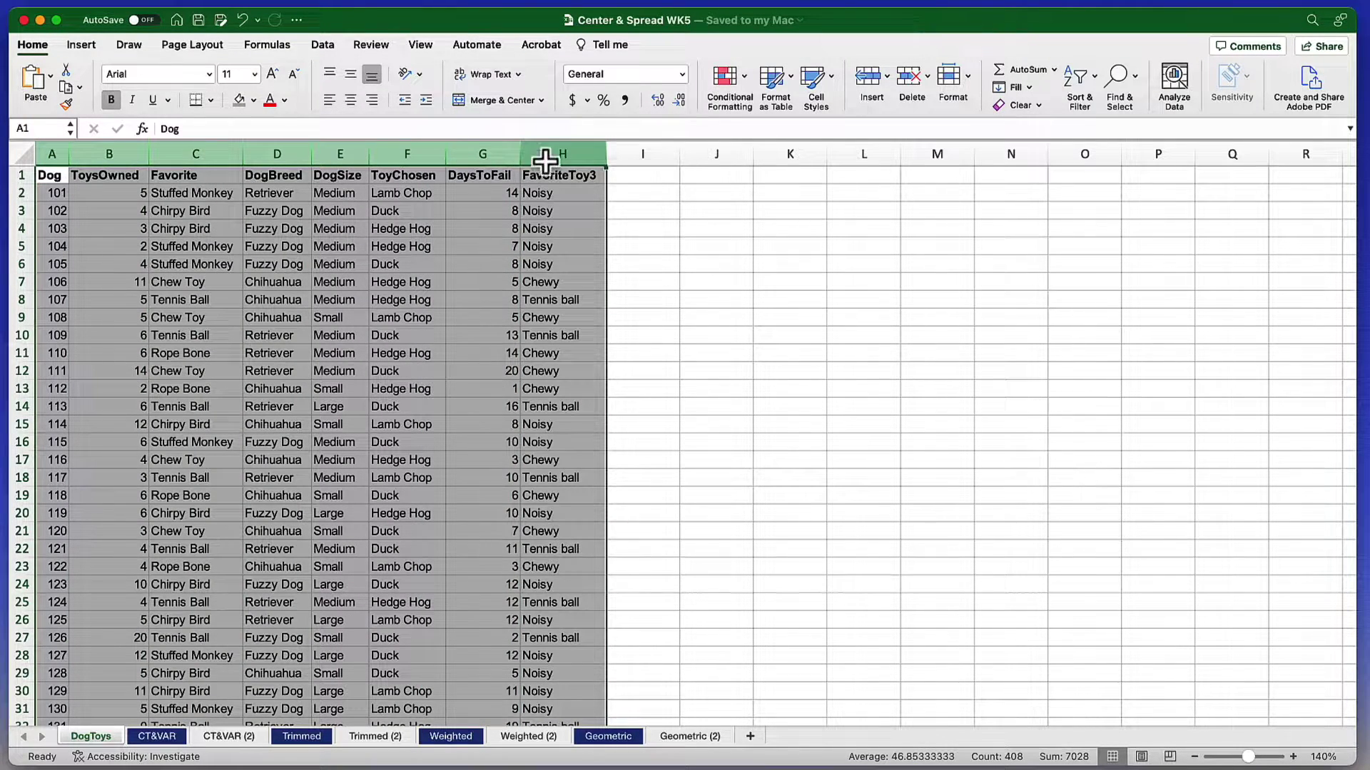
{"action": "left_click", "coordinate": [464, 229]}
{"action": "left_click", "coordinate": [279, 300]}
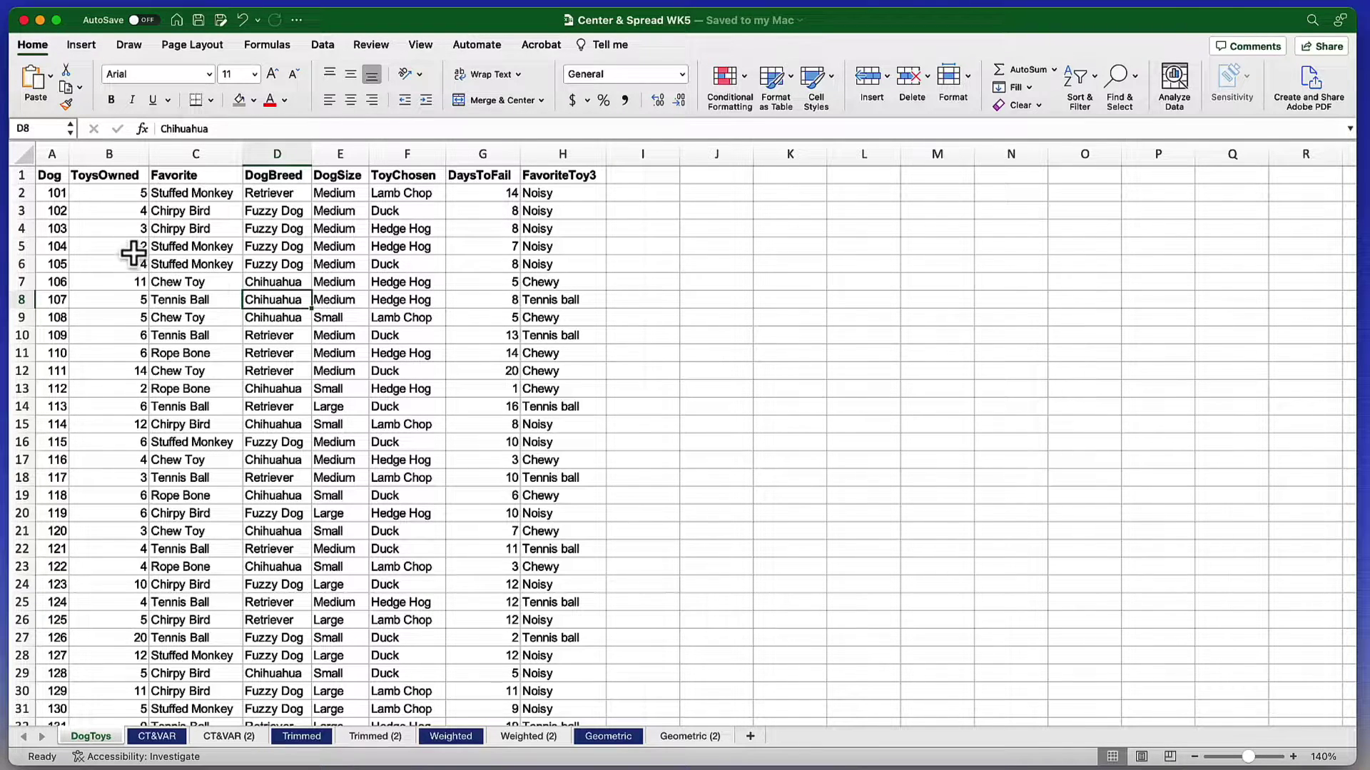
{"action": "left_click", "coordinate": [466, 155]}
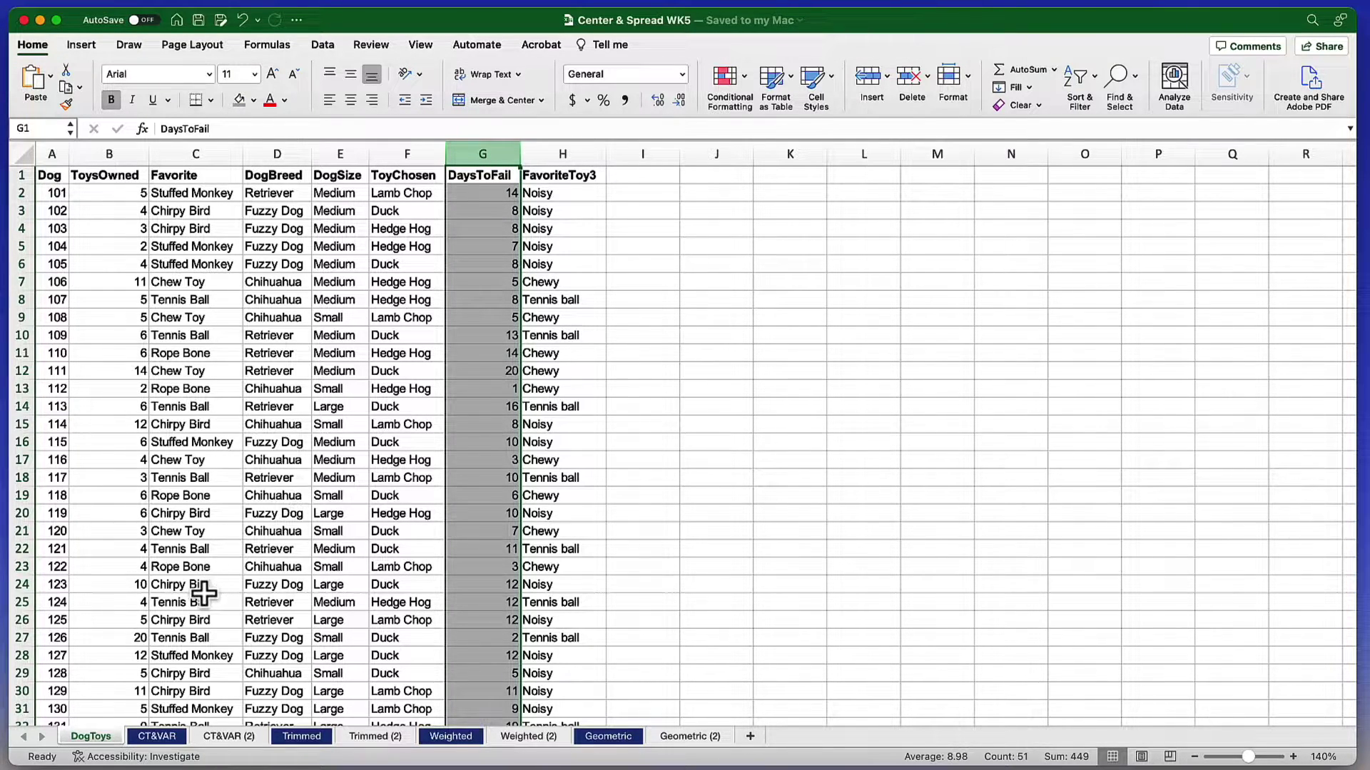
On CT&VAR, inspect DaysToFail in column B and compare with the completed CT&VAR (2) example.
{"action": "left_click", "coordinate": [158, 737]}
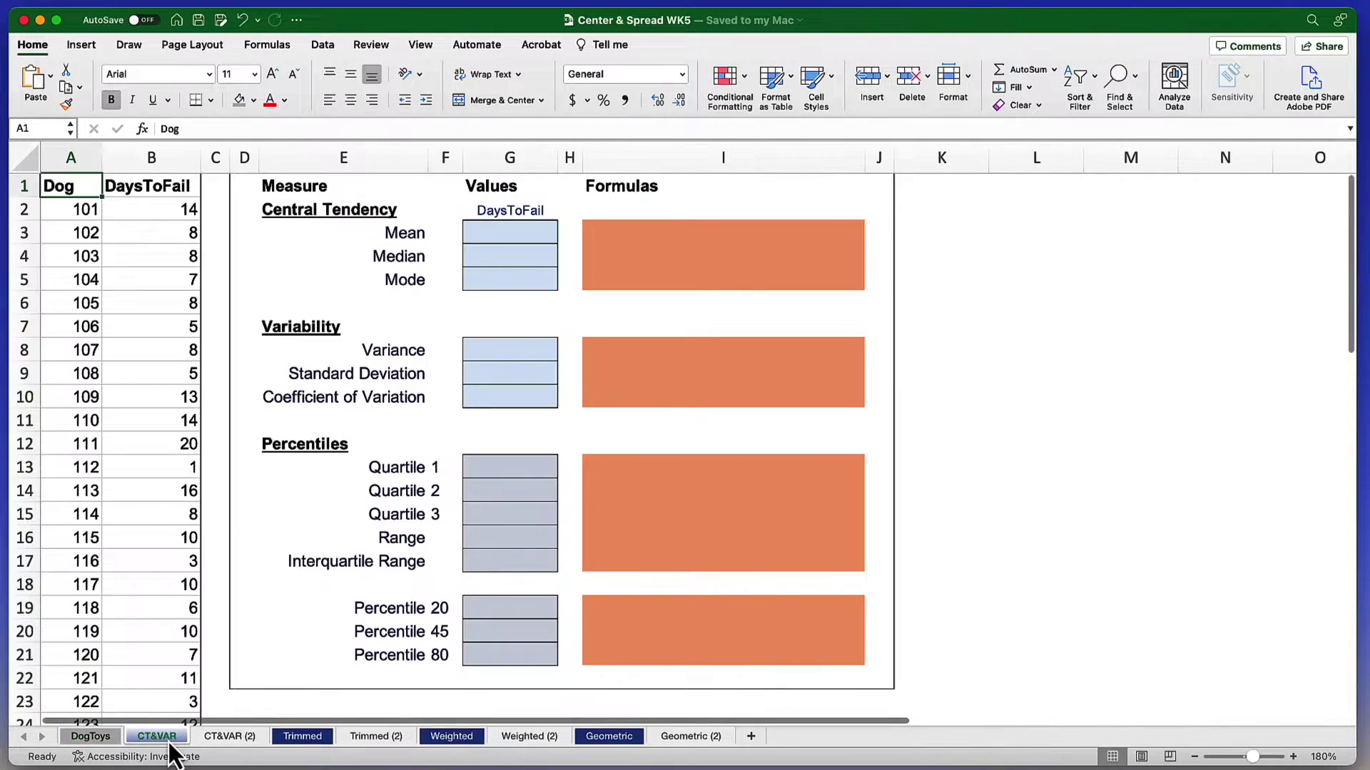
{"action": "left_click", "coordinate": [151, 157]}
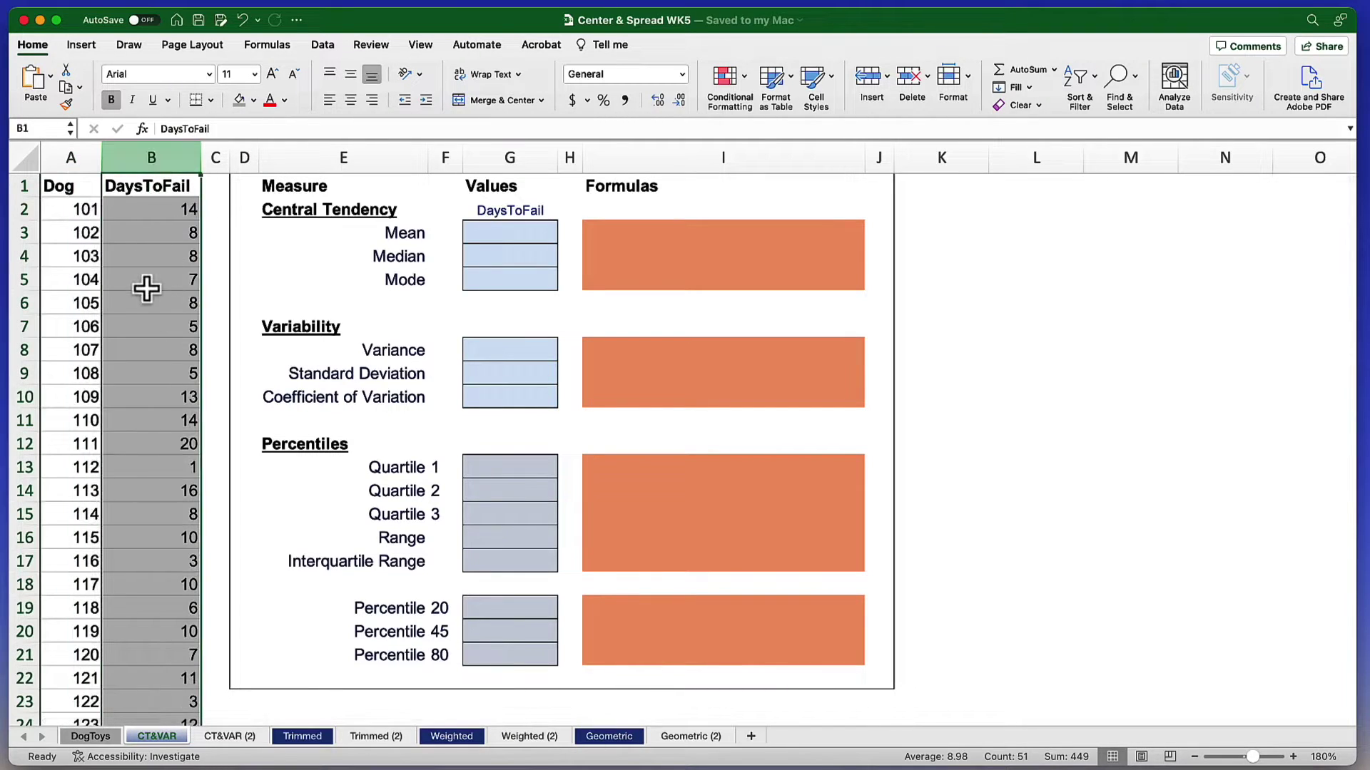
{"action": "left_click", "coordinate": [157, 262]}
{"action": "left_click", "coordinate": [156, 311]}
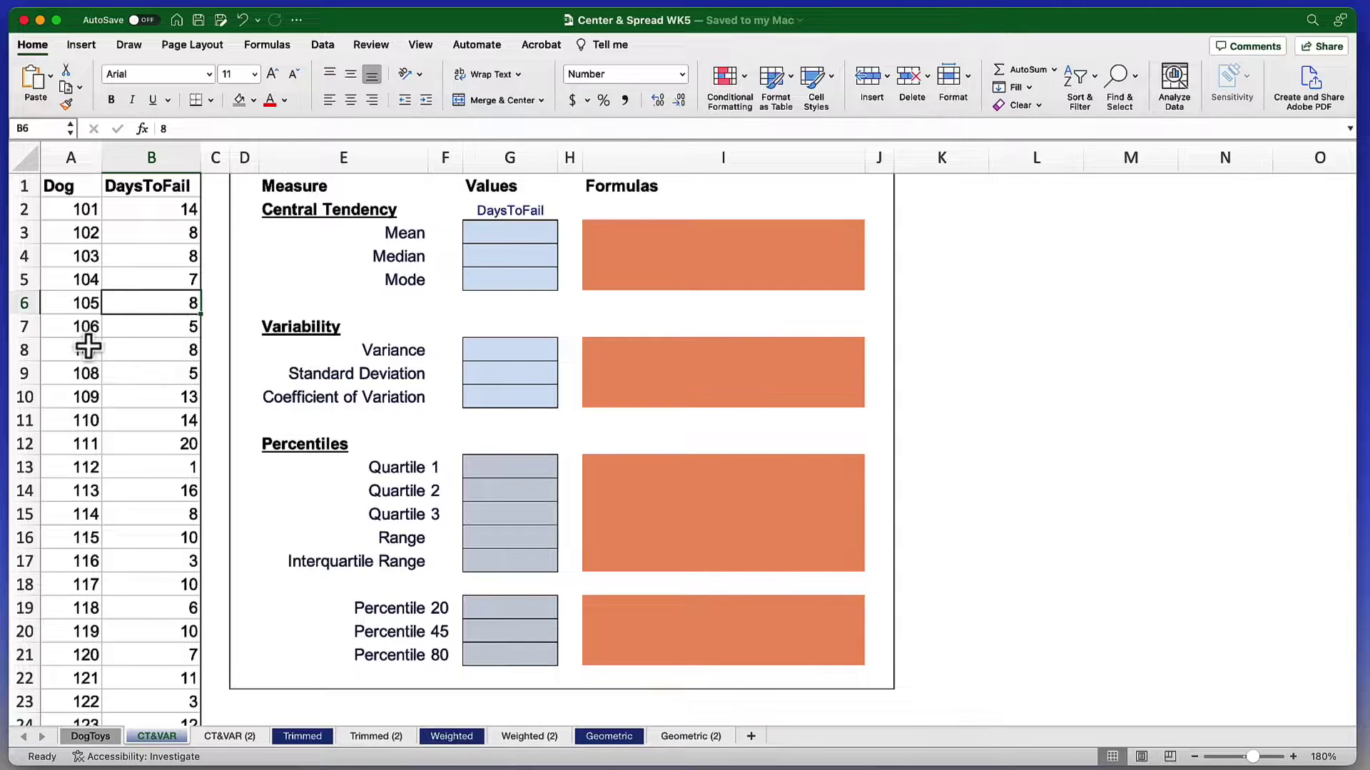
{"action": "left_click", "coordinate": [233, 738]}
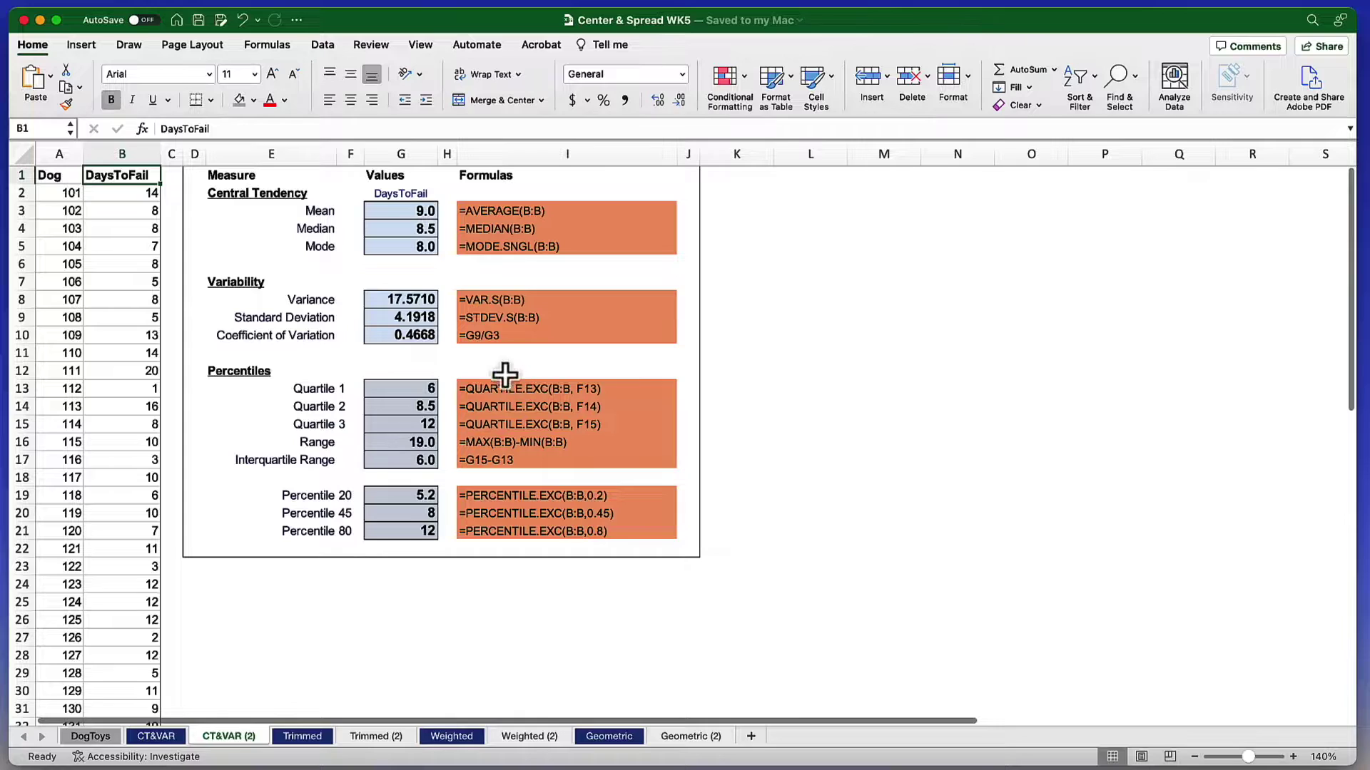
{"action": "left_click", "coordinate": [158, 737]}
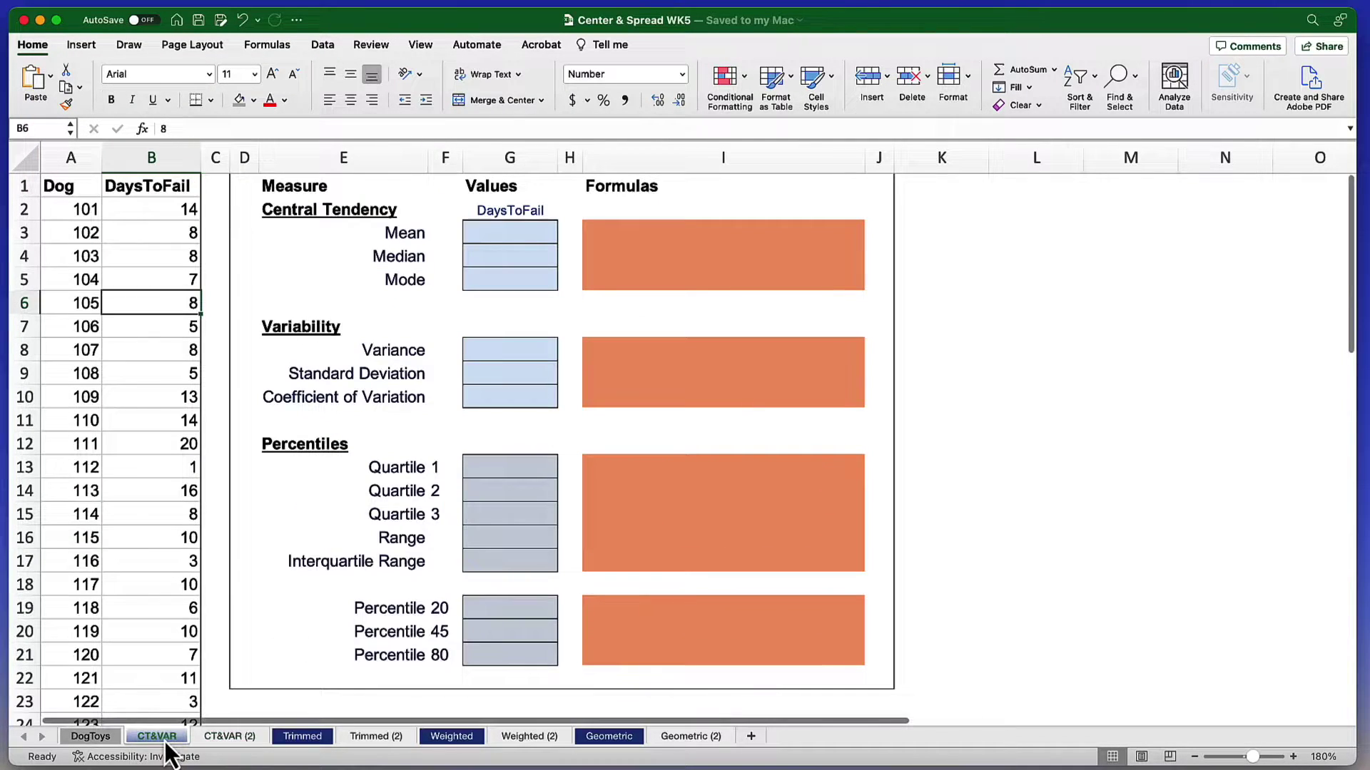
{"action": "left_click", "coordinate": [515, 237]}
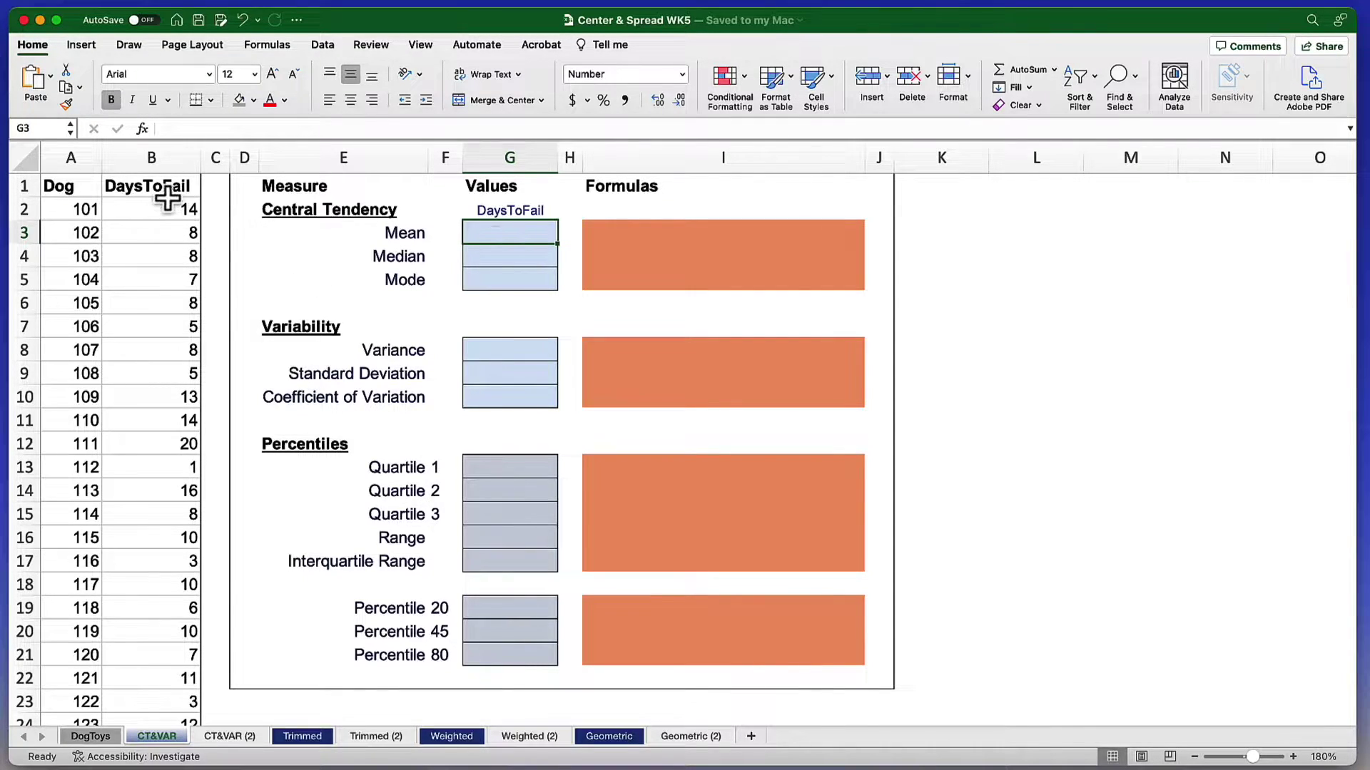
{"action": "left_click", "coordinate": [166, 159]}
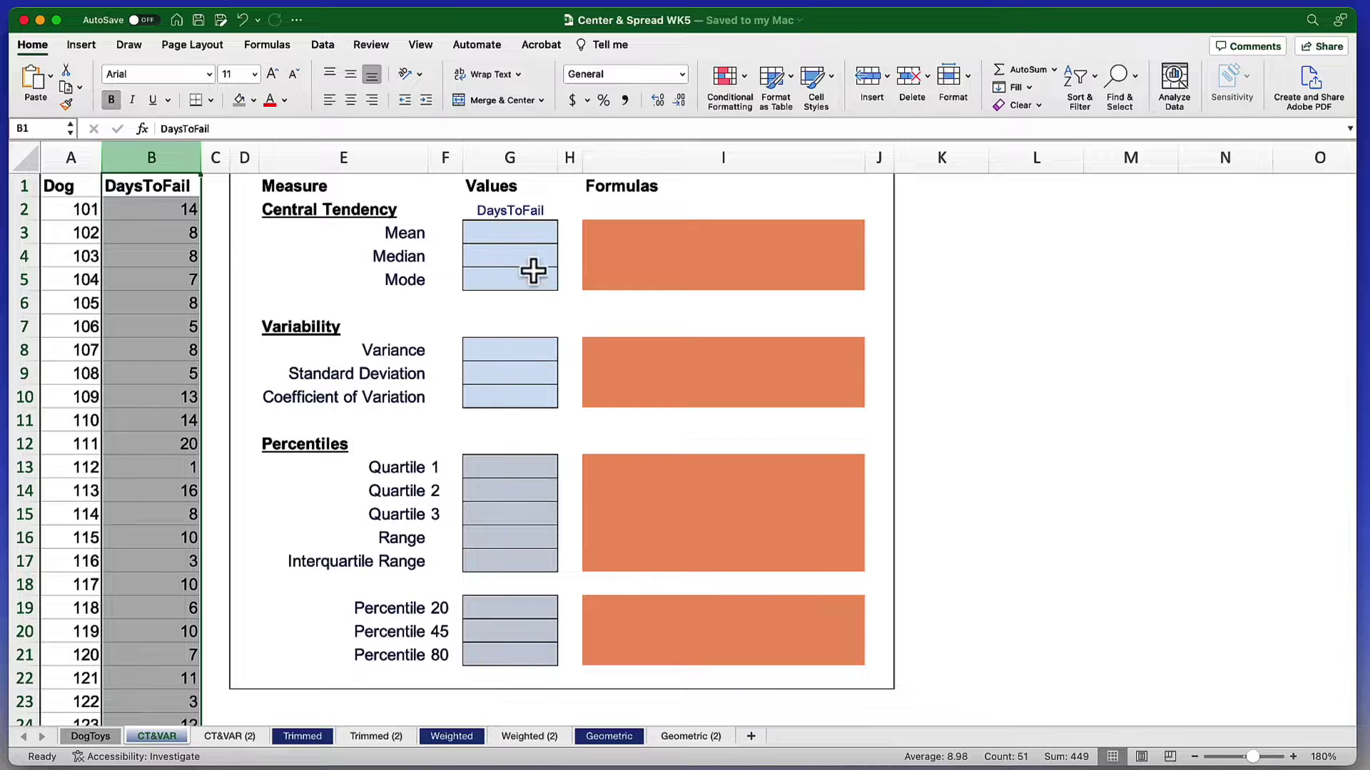
{"action": "left_click", "coordinate": [521, 235]}
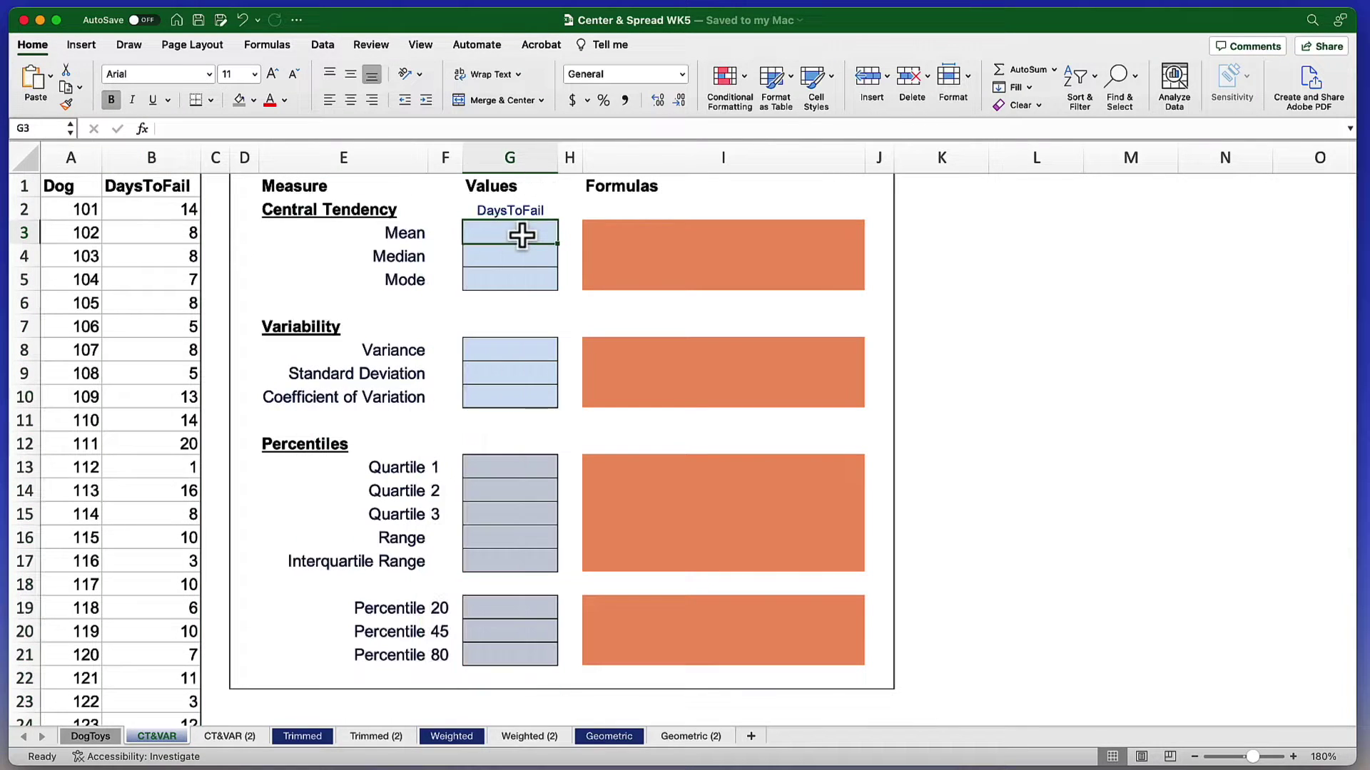
{"action": "left_click", "coordinate": [626, 233]}
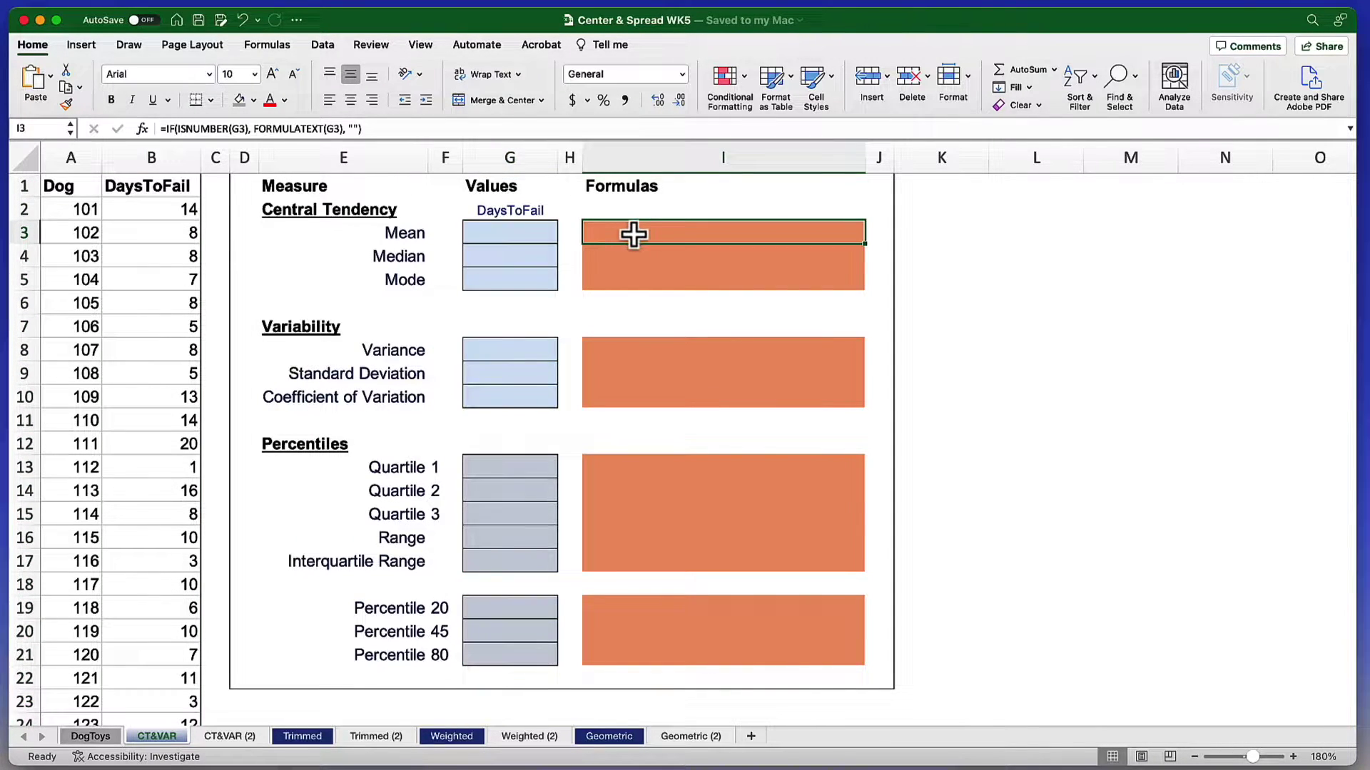
{"action": "left_click", "coordinate": [525, 238]}
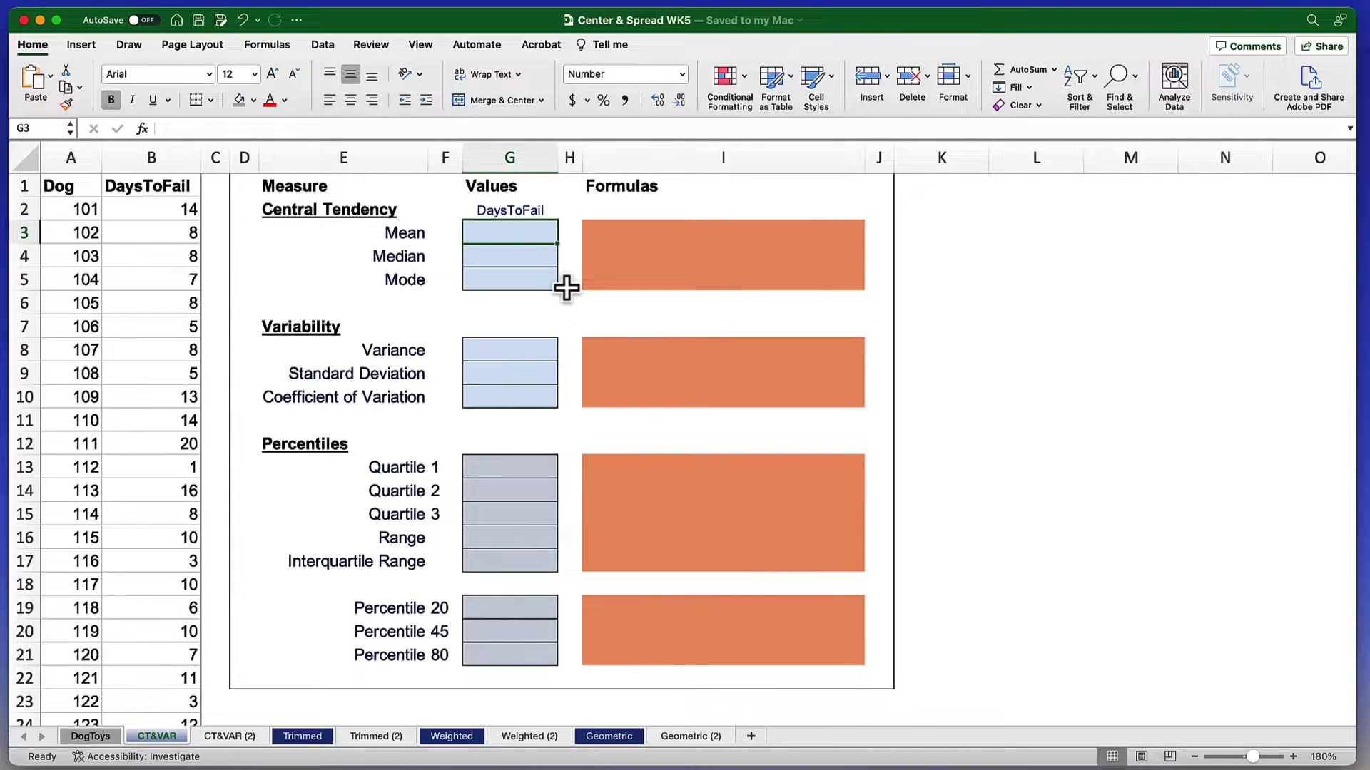
Enter =AVERAGE(B2:B51) in the Mean cell G3, giving 9.0, and verify the formula.
{"action": "type", "text": "="}
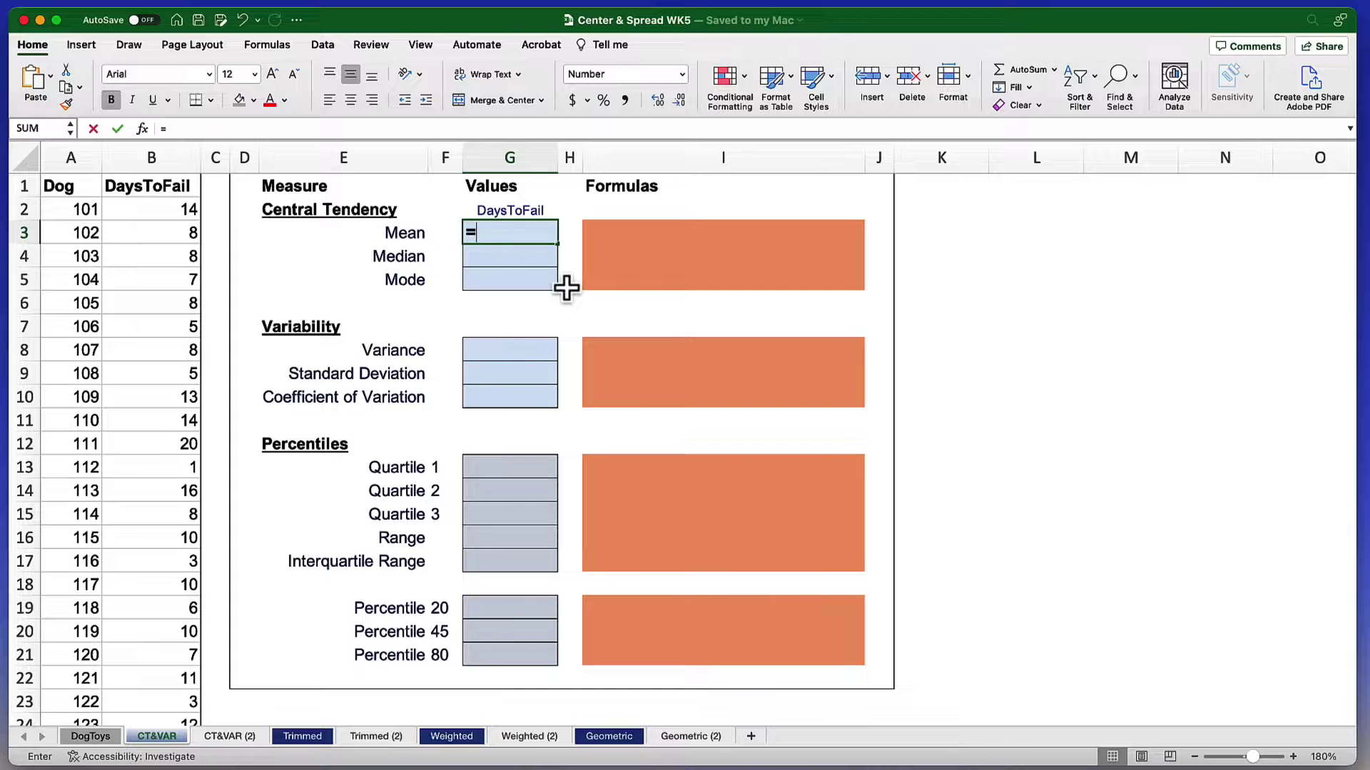
{"action": "type", "text": "average"}
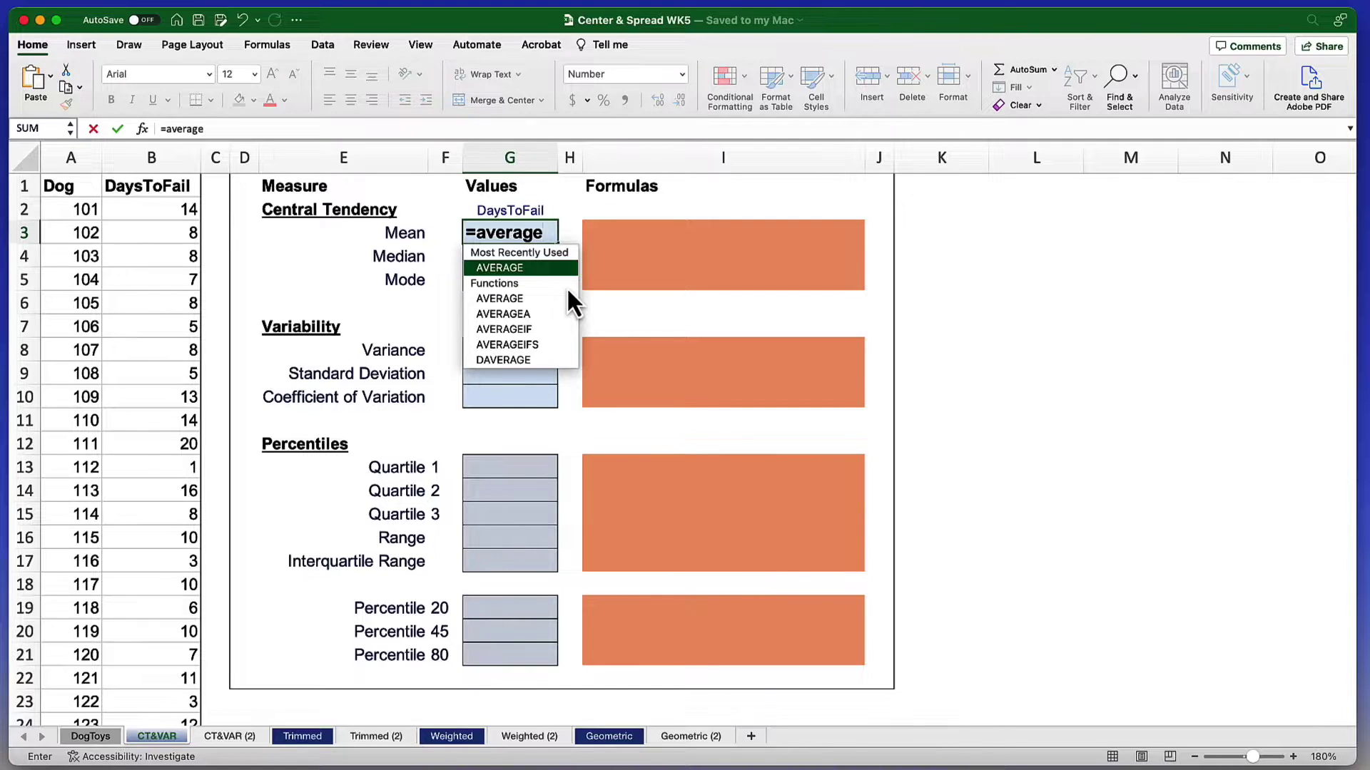
{"action": "type", "text": "("}
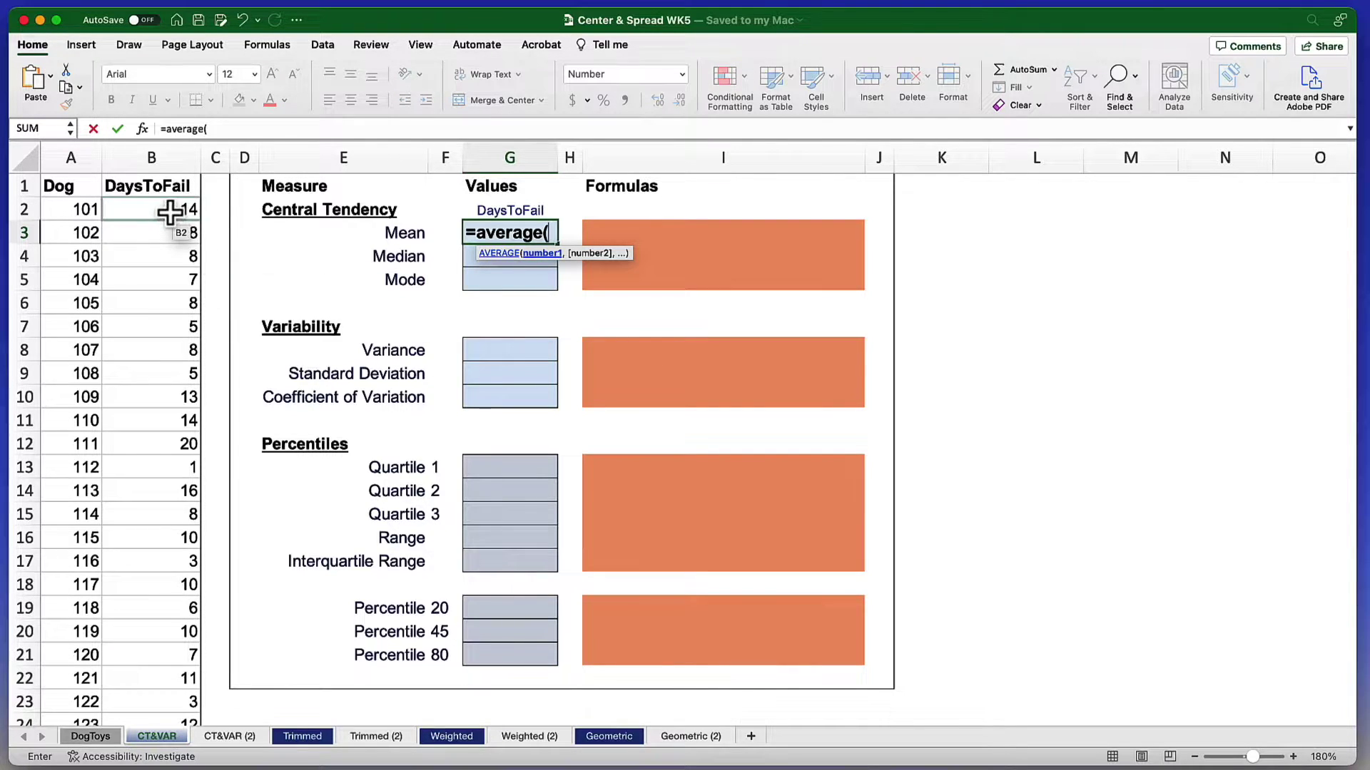
{"action": "left_click_drag", "start_coordinate": [172, 209], "coordinate": [171, 681]}
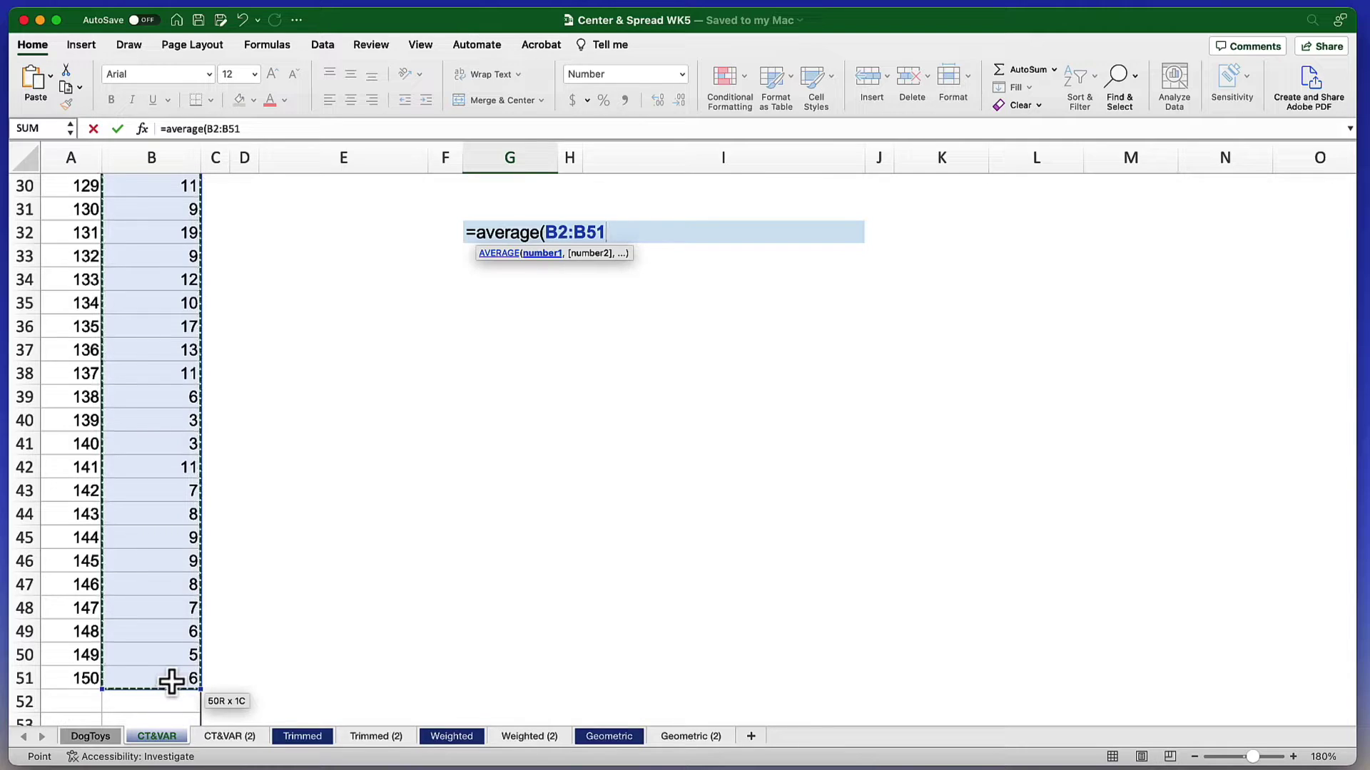
{"action": "type", "text": ")"}
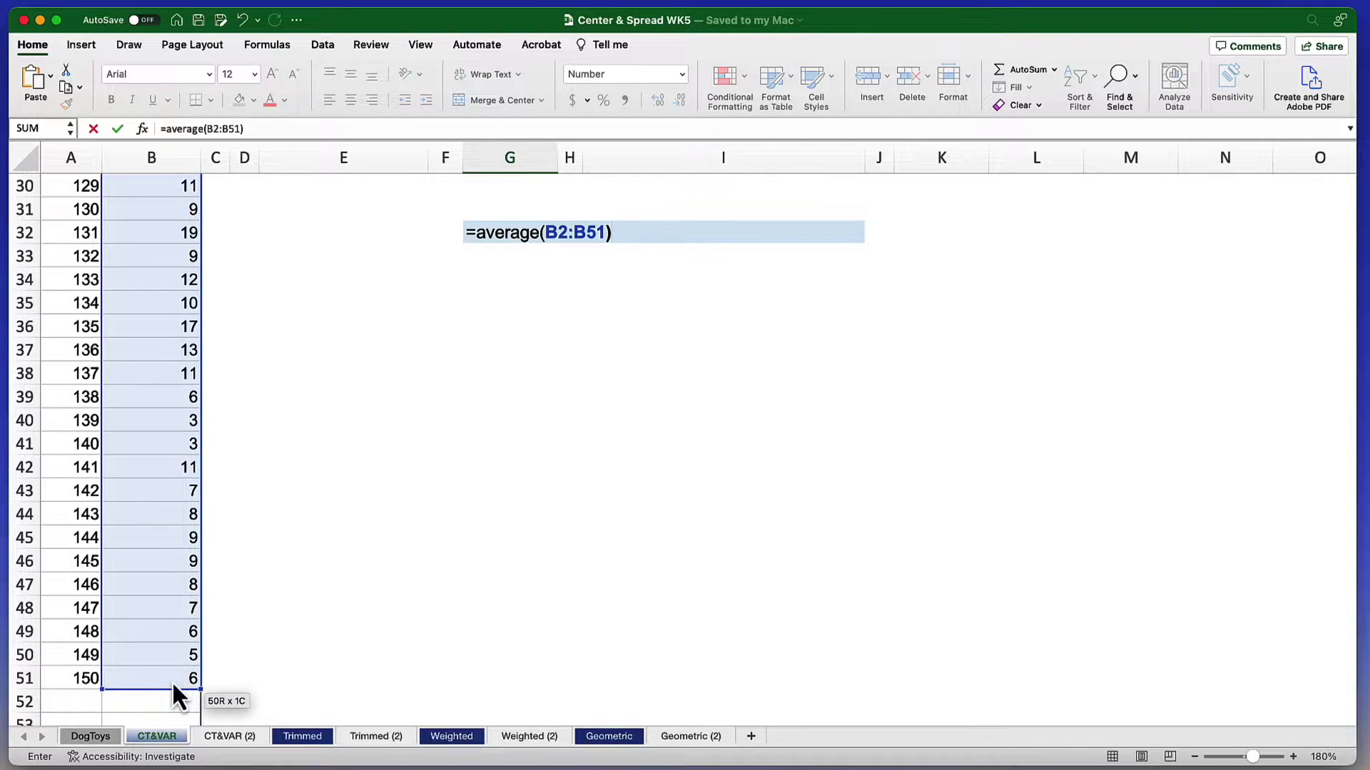
{"action": "key", "text": "Return"}
{"action": "scroll", "coordinate": [474, 544], "scroll_direction": "up", "scroll_amount": 3}
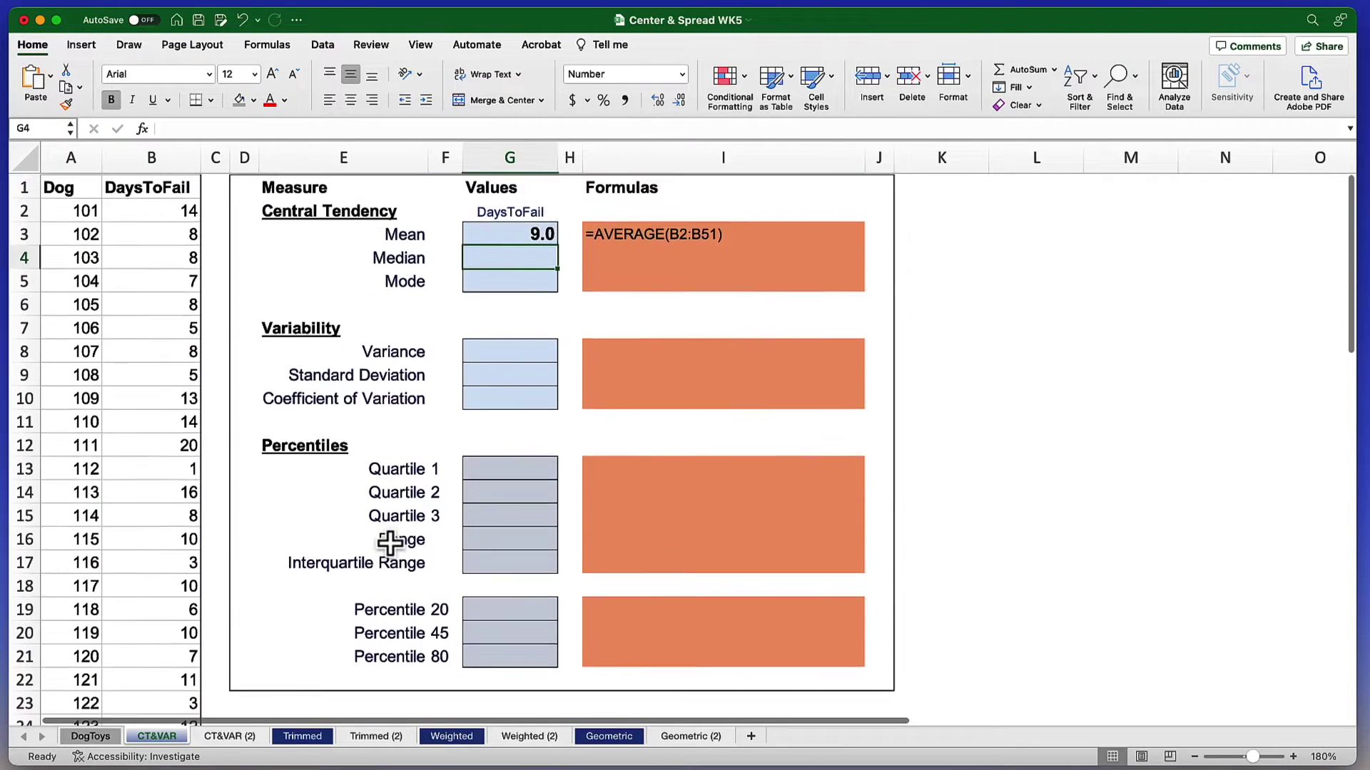
{"action": "left_click", "coordinate": [511, 236]}
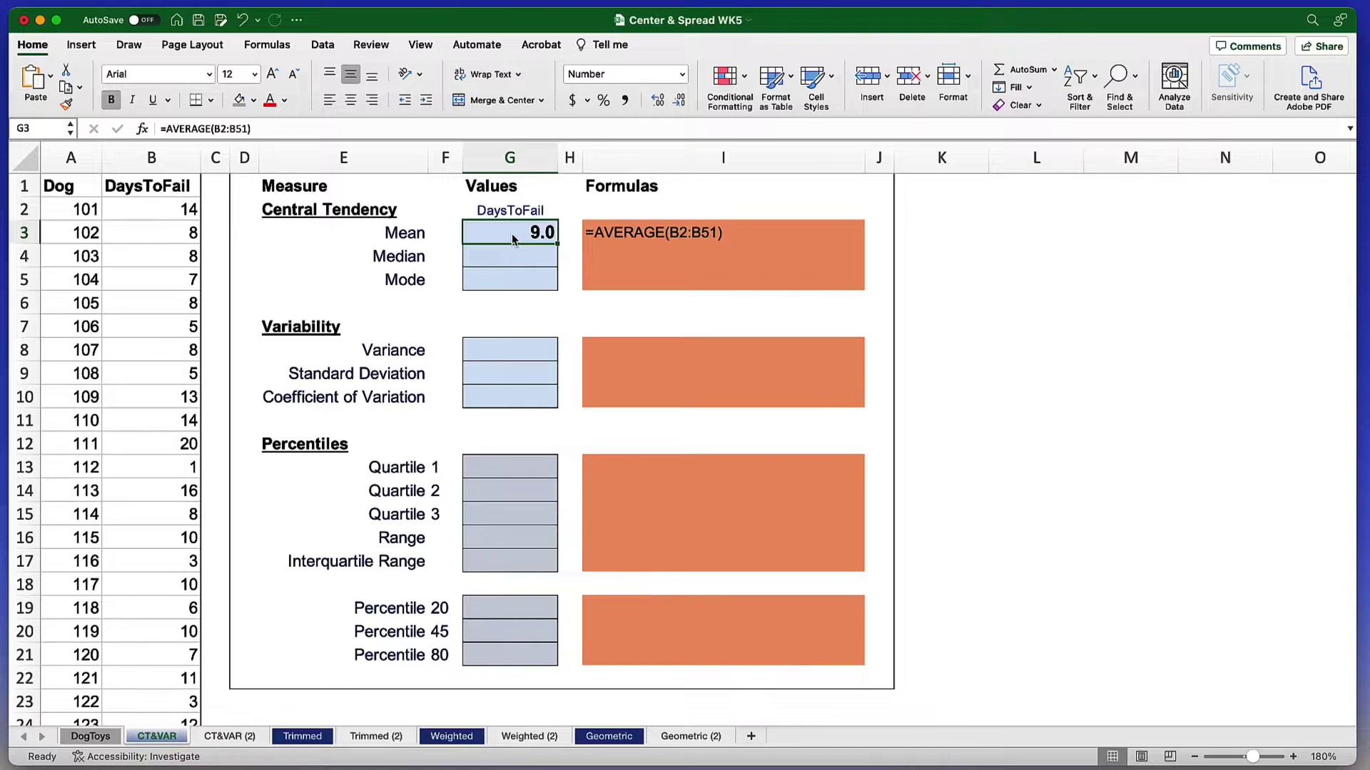
Enter =MEDIAN(B:B) in the Median cell G4, giving 8.5, and check its formula.
{"action": "left_click", "coordinate": [498, 257]}
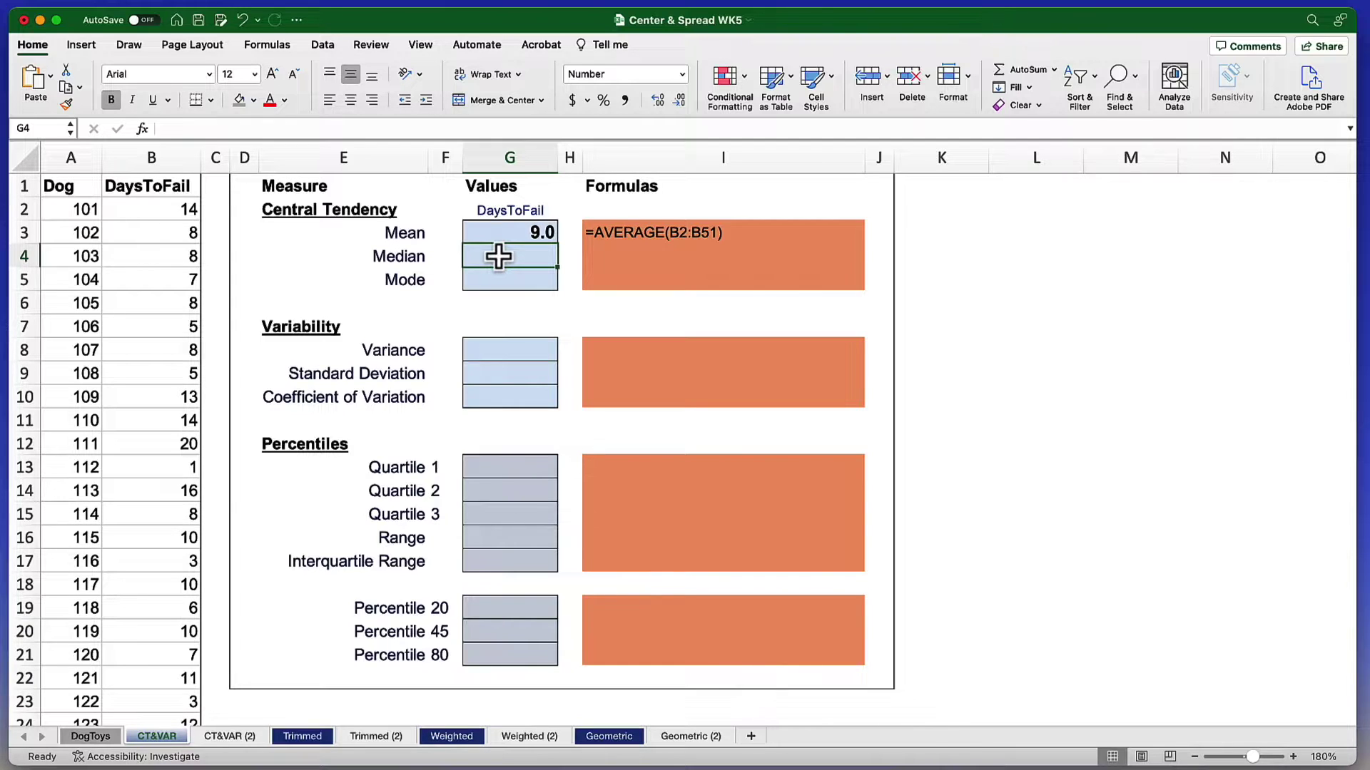
{"action": "type", "text": "="}
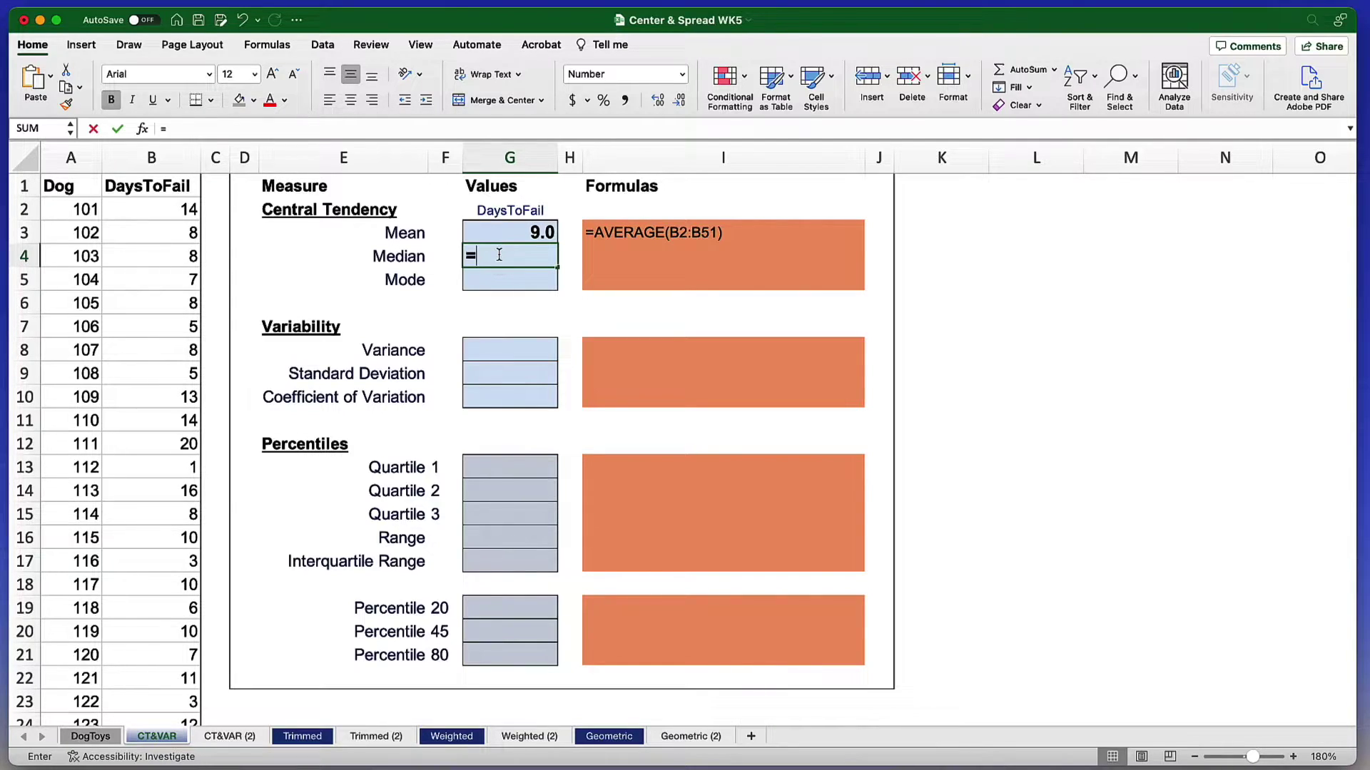
{"action": "type", "text": "median"}
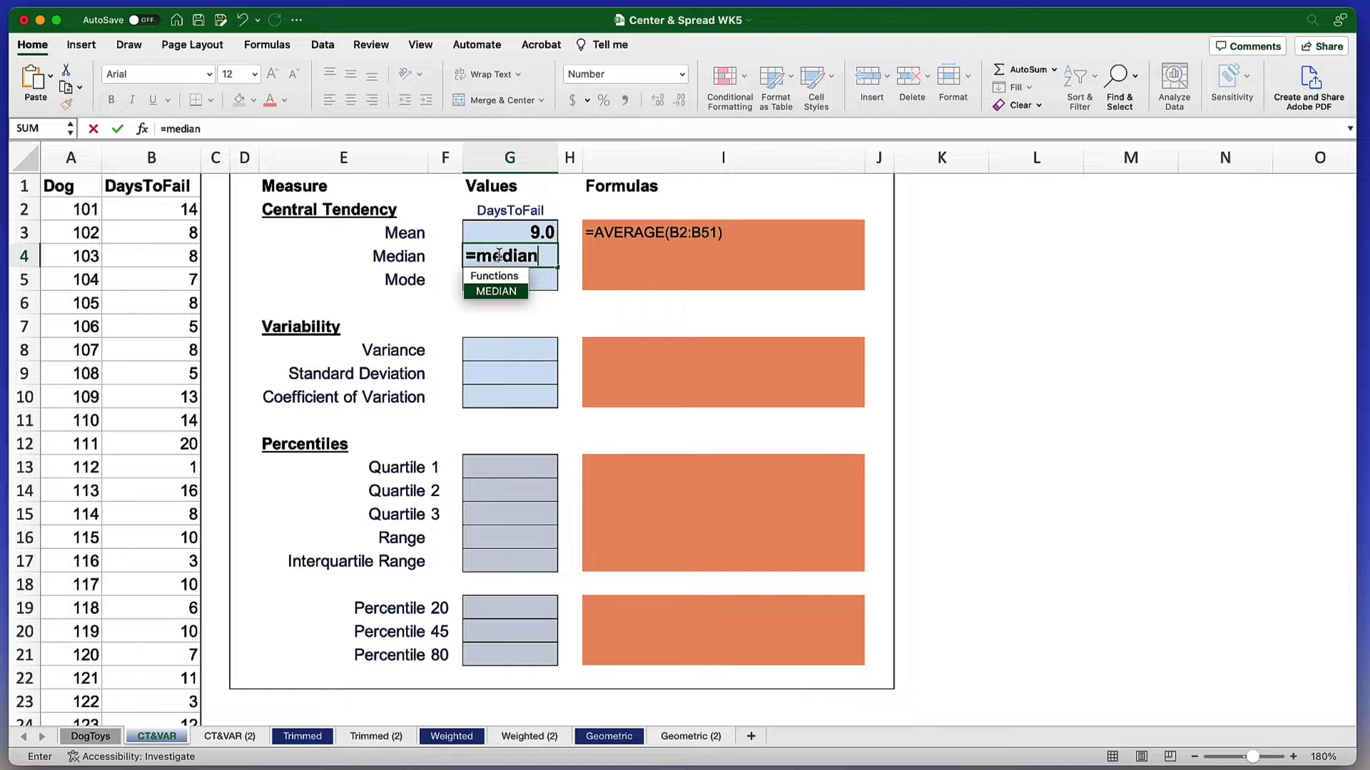
{"action": "type", "text": "("}
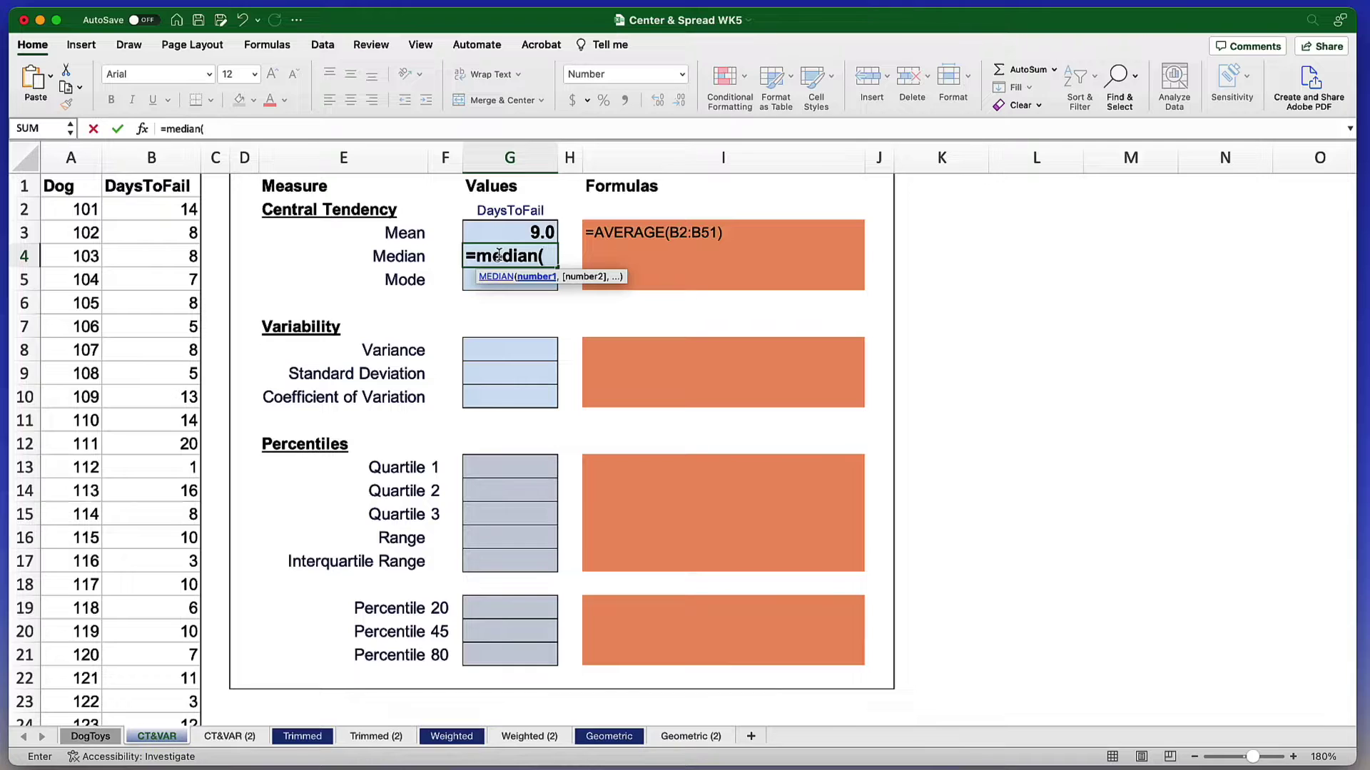
{"action": "type", "text": "b:b"}
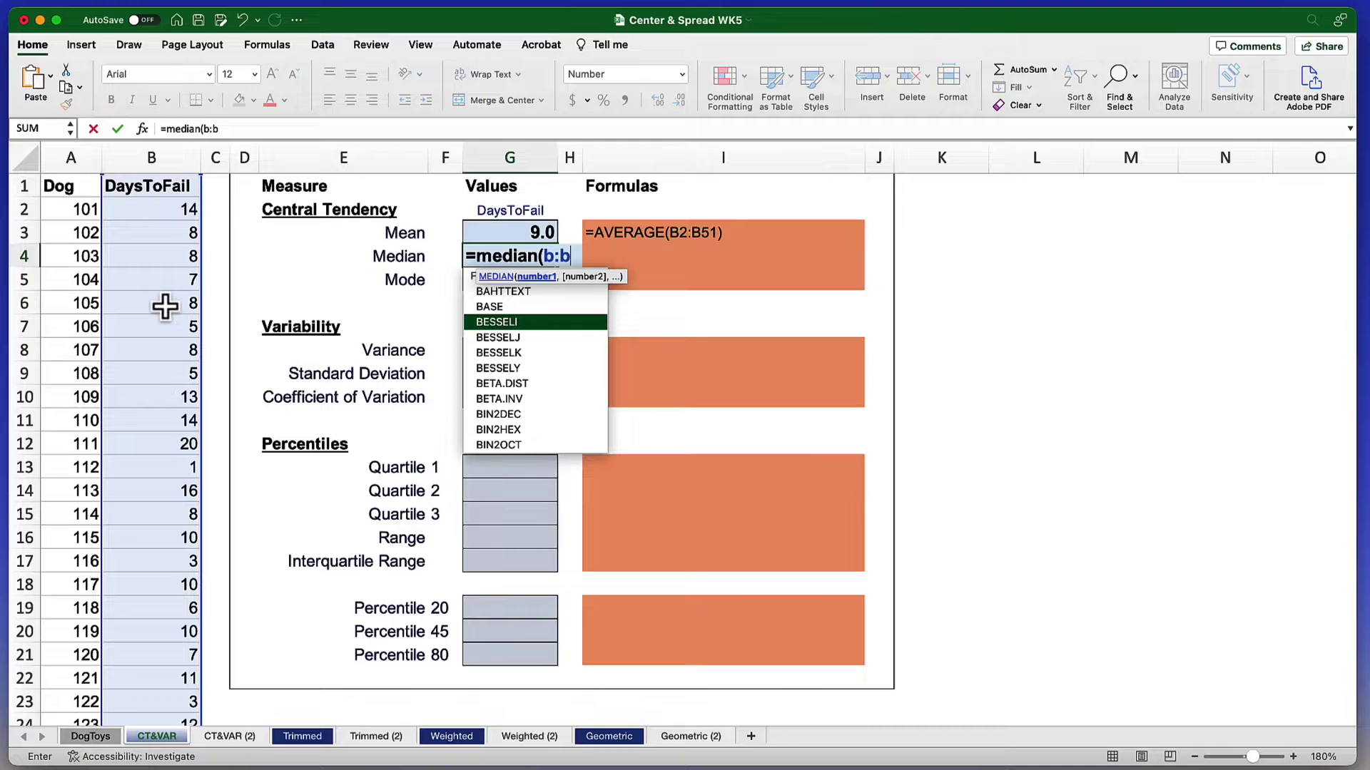
{"action": "key", "text": "Return"}
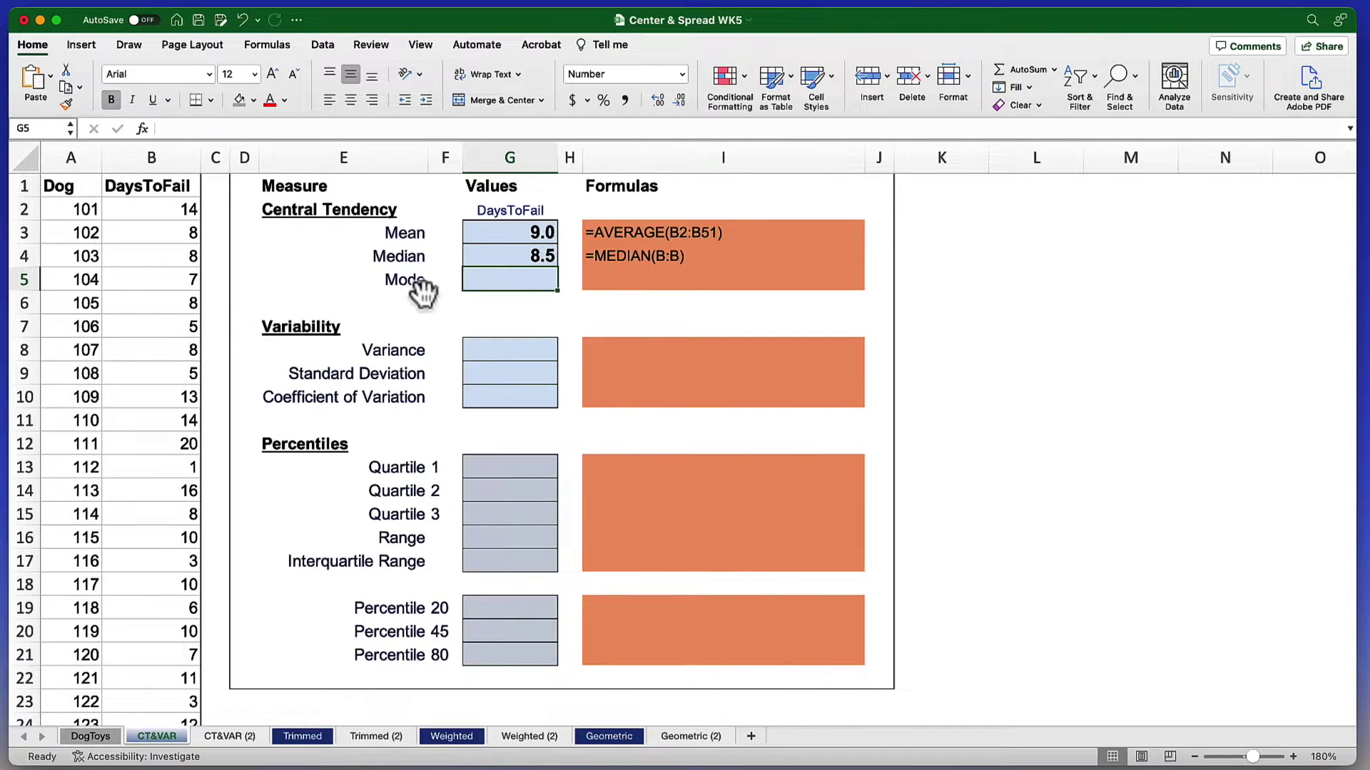
{"action": "left_click", "coordinate": [507, 257]}
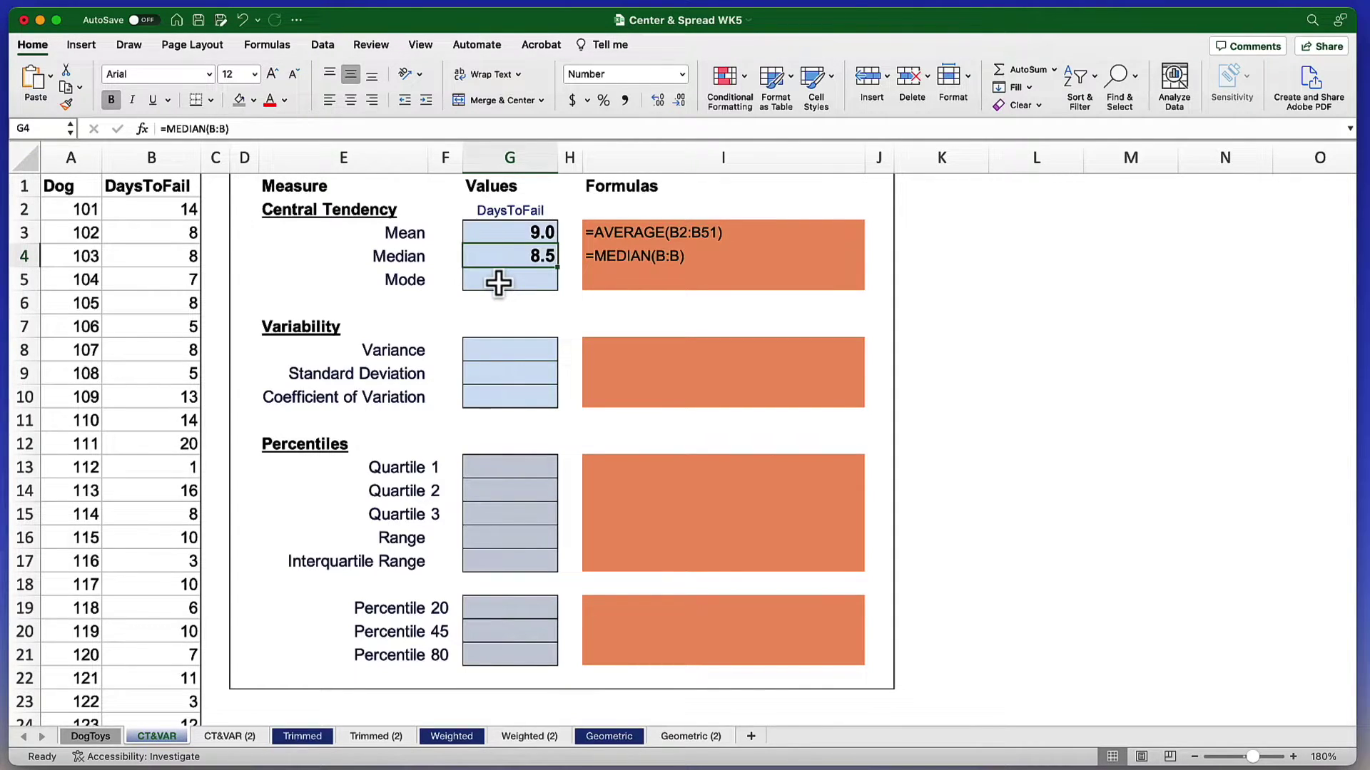
Enter =MODE.SNGL(B:B) in the Mode cell G5, using all of column B, giving 8.0.
{"action": "left_click", "coordinate": [499, 283]}
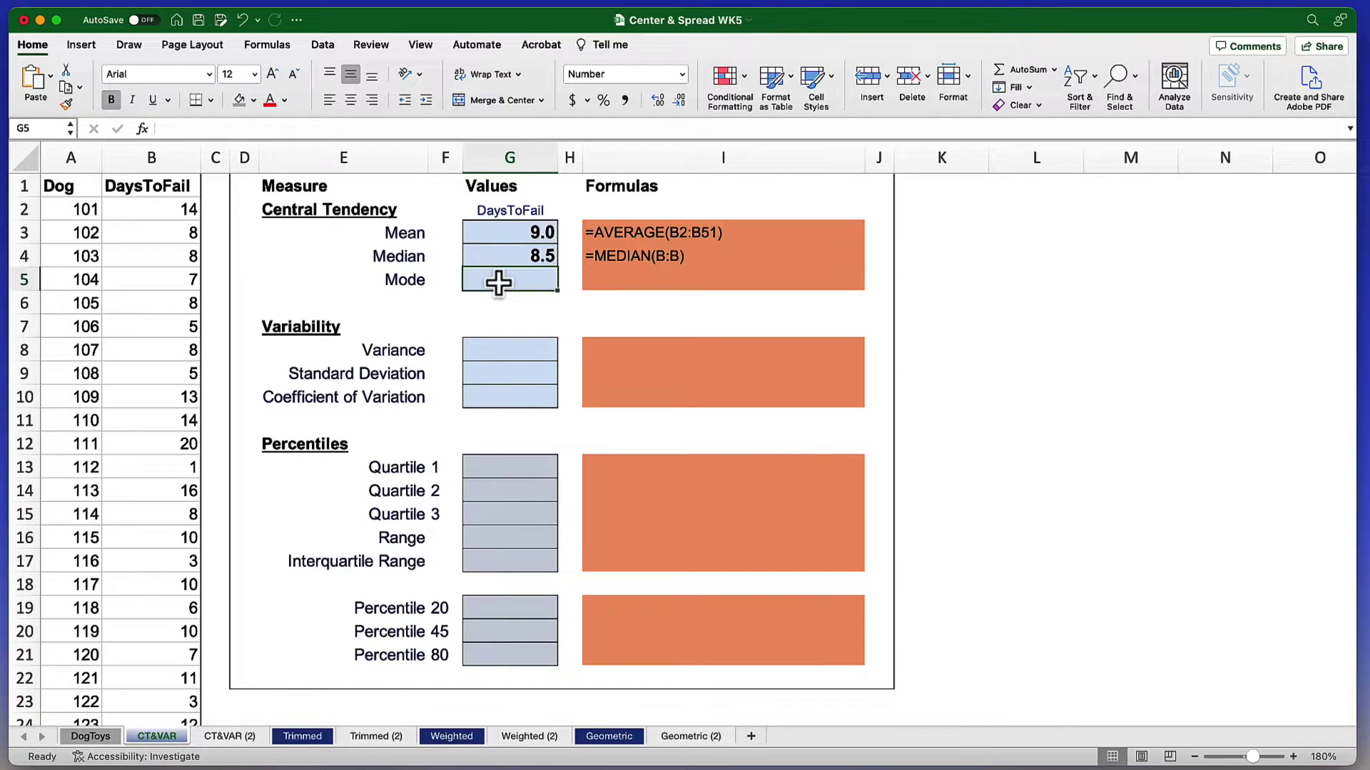
{"action": "type", "text": "="}
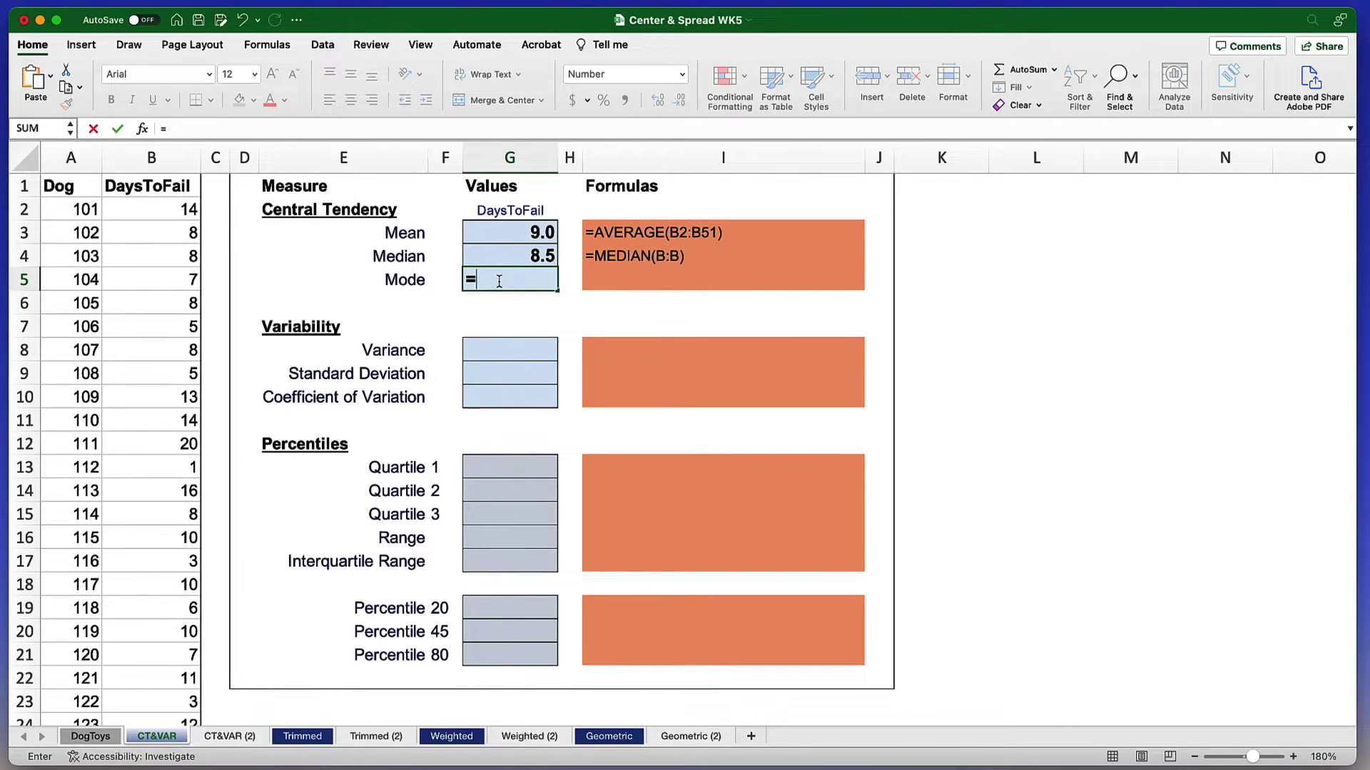
{"action": "type", "text": "mode"}
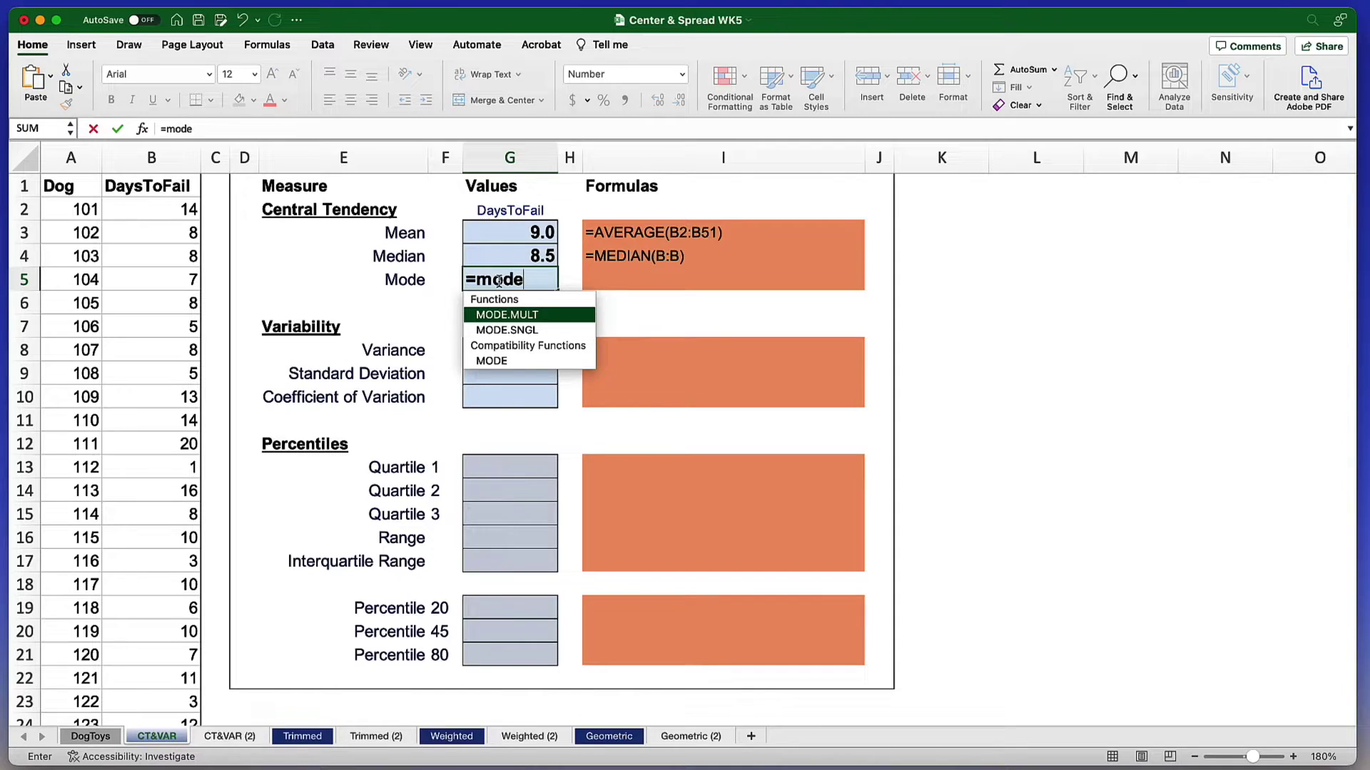
{"action": "type", "text": ".sngl"}
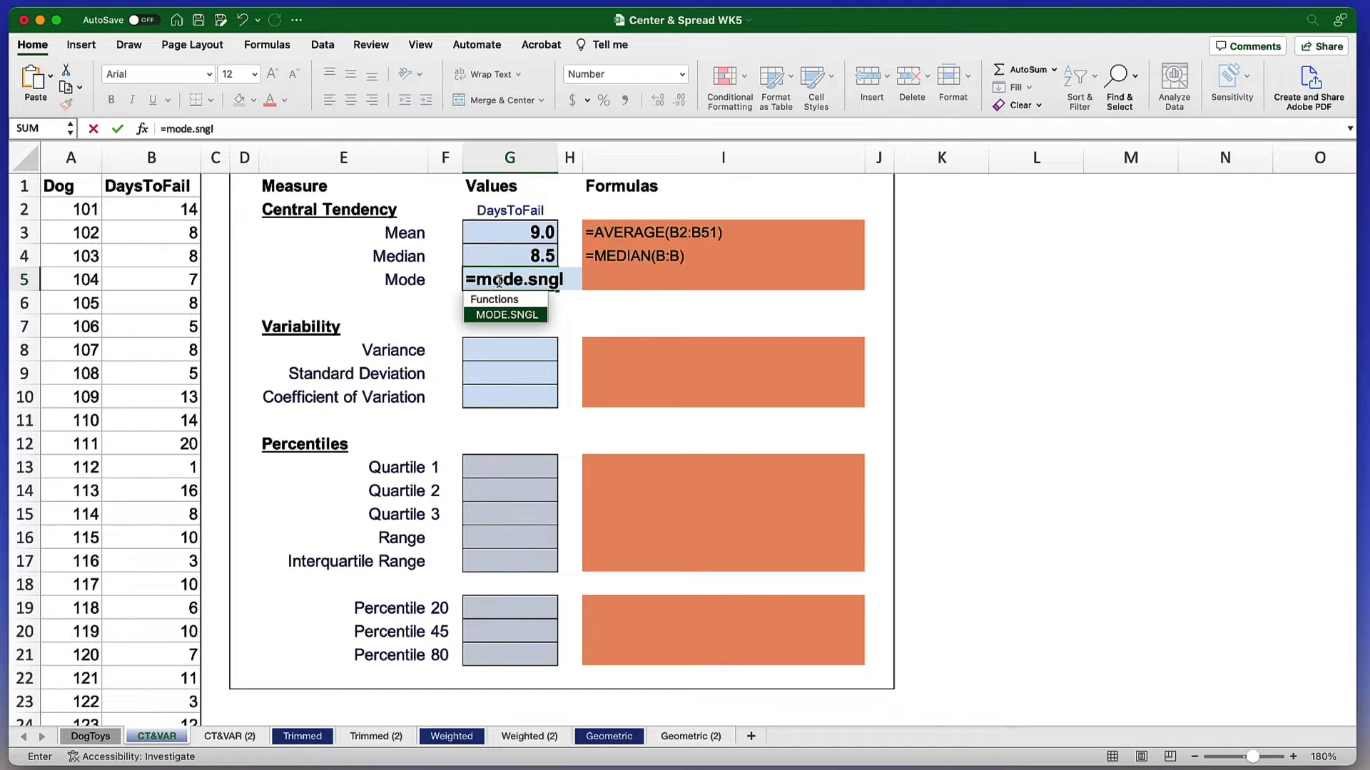
{"action": "type", "text": "("}
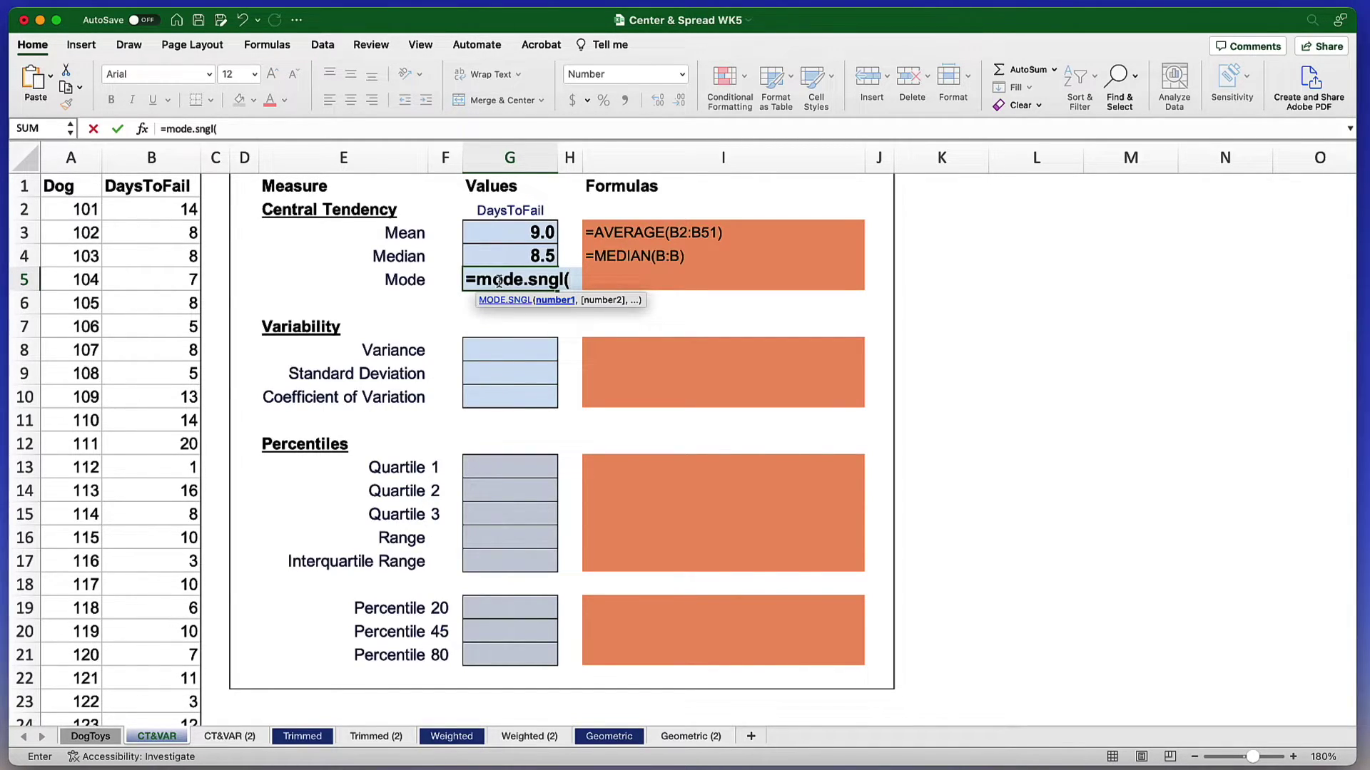
{"action": "left_click", "coordinate": [171, 164]}
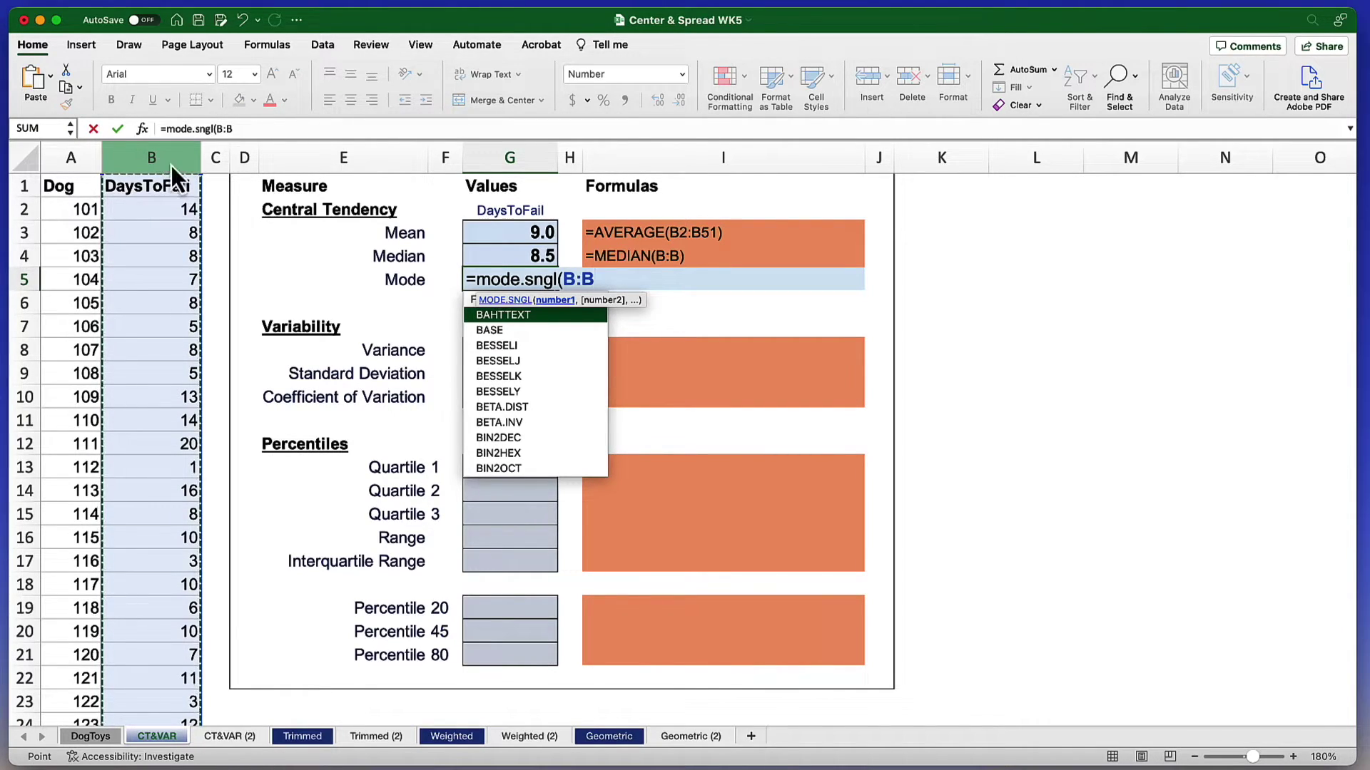
{"action": "key", "text": "Return"}
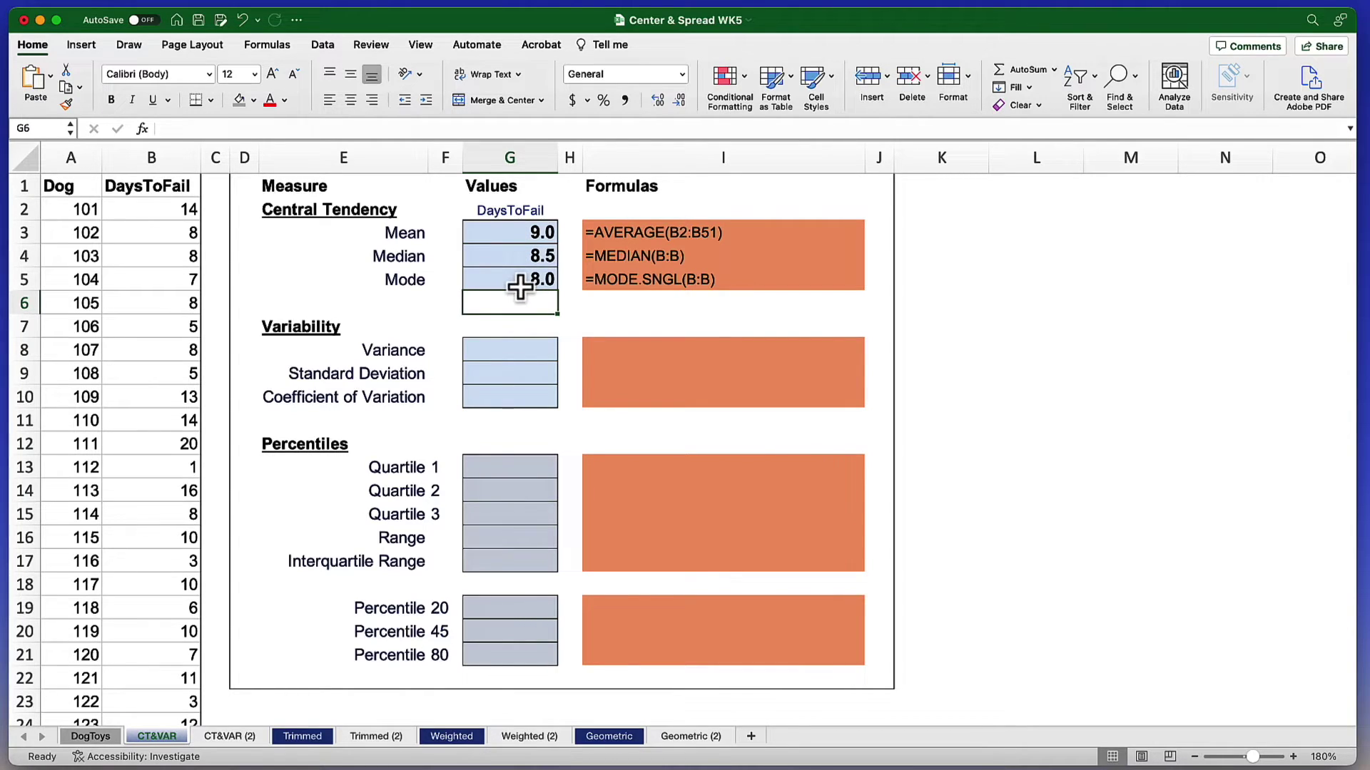
{"action": "left_click_drag", "start_coordinate": [402, 236], "coordinate": [526, 271]}
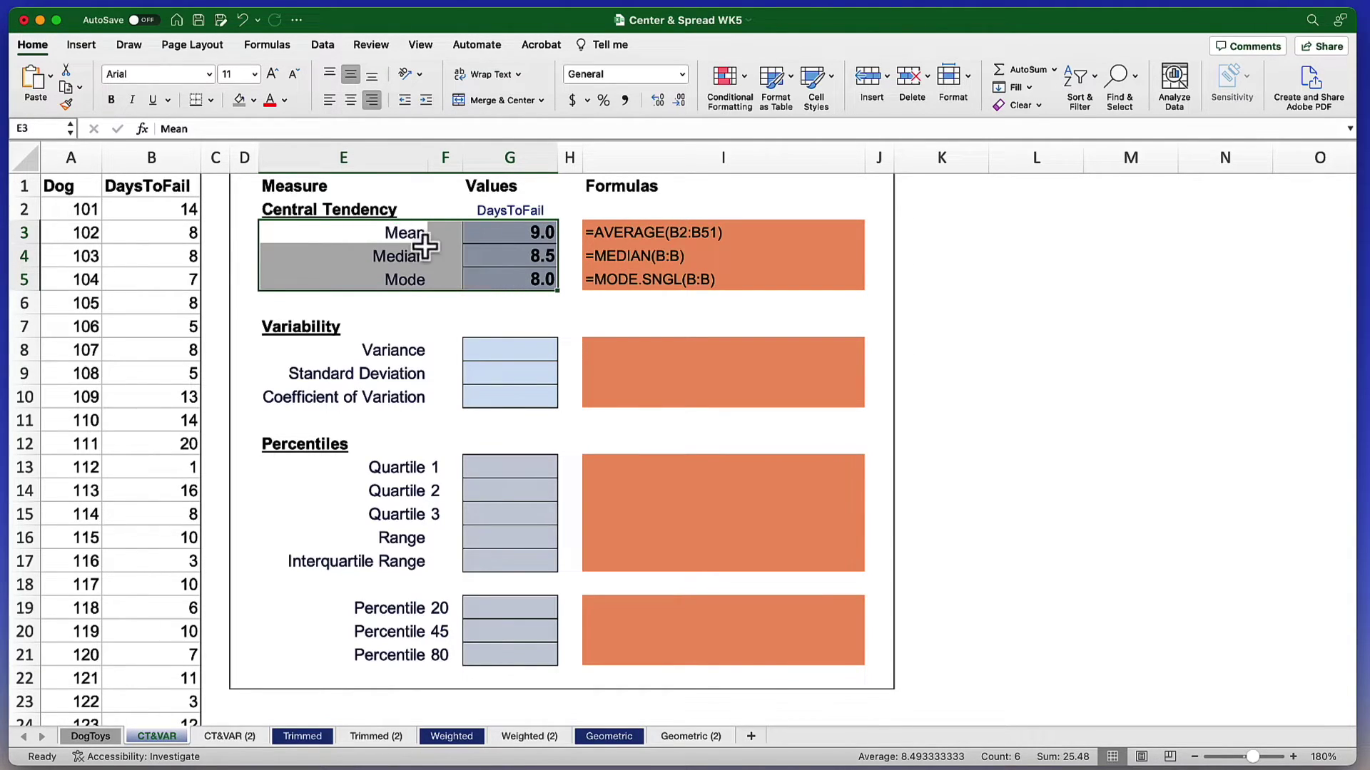
{"action": "left_click", "coordinate": [499, 234]}
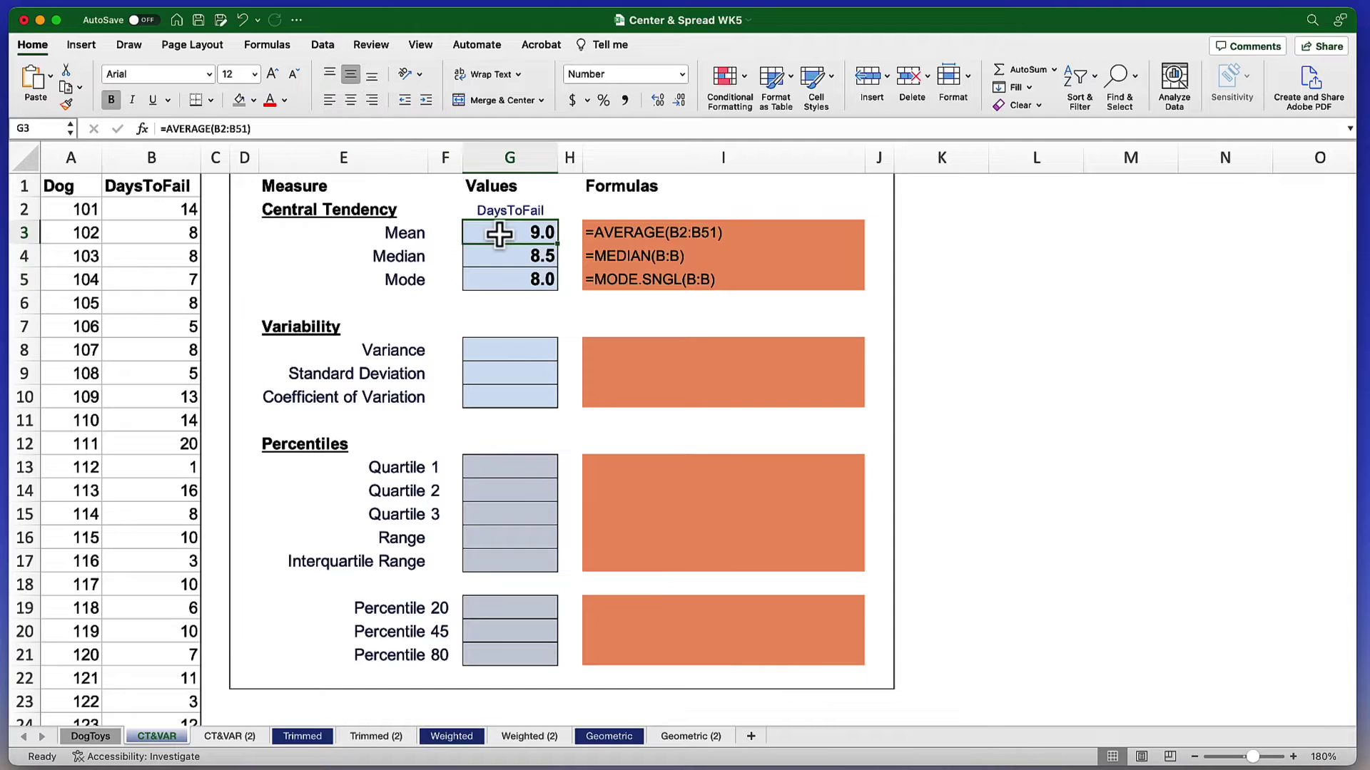
{"action": "left_click", "coordinate": [415, 260]}
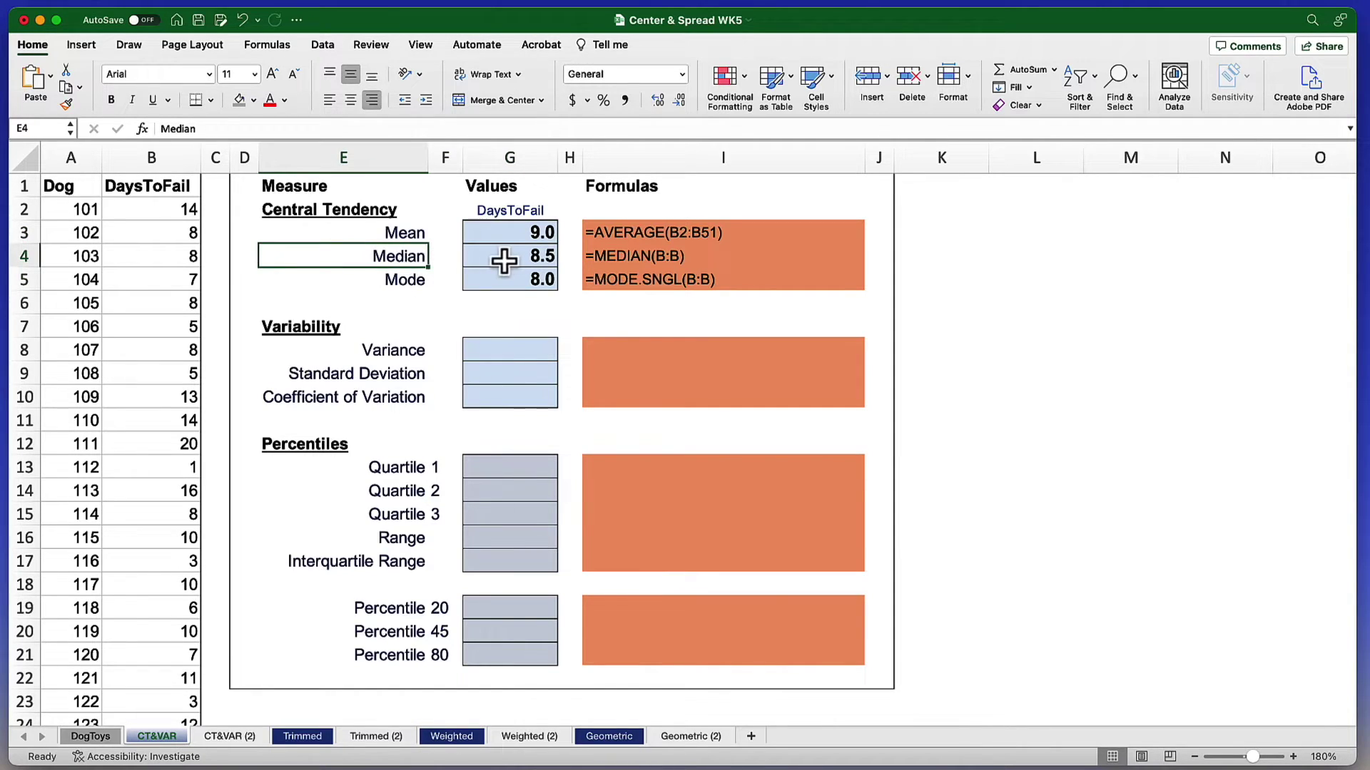
{"action": "left_click", "coordinate": [507, 259]}
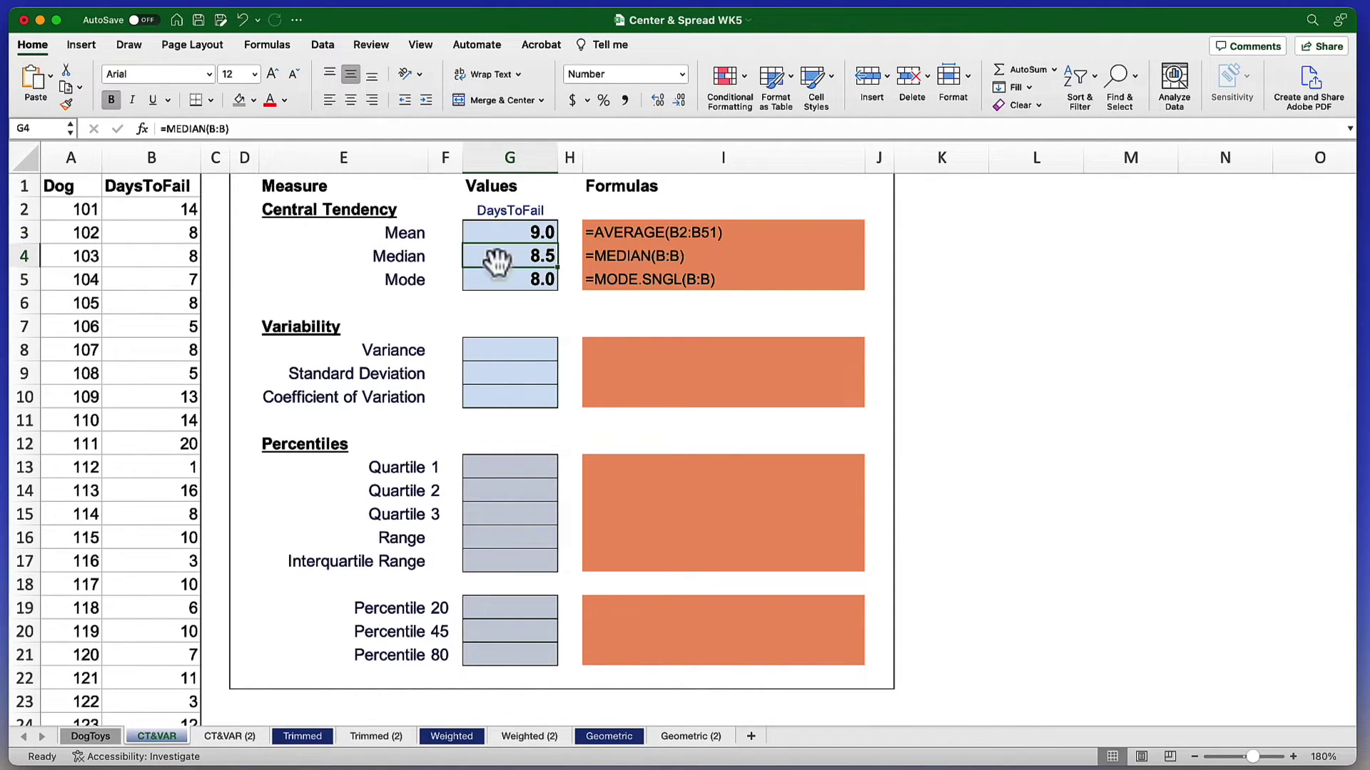
{"action": "left_click", "coordinate": [406, 282]}
{"action": "left_click", "coordinate": [507, 289]}
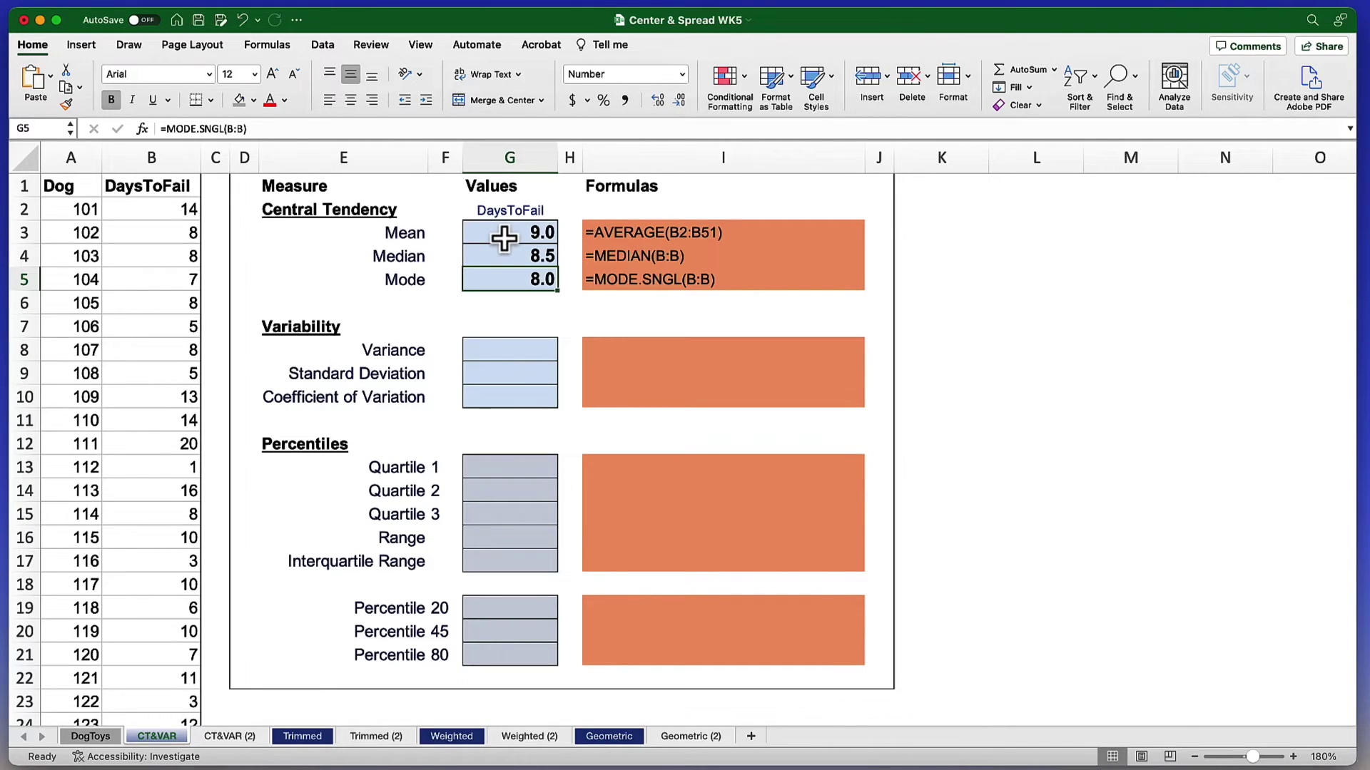
{"action": "left_click_drag", "start_coordinate": [504, 239], "coordinate": [510, 278]}
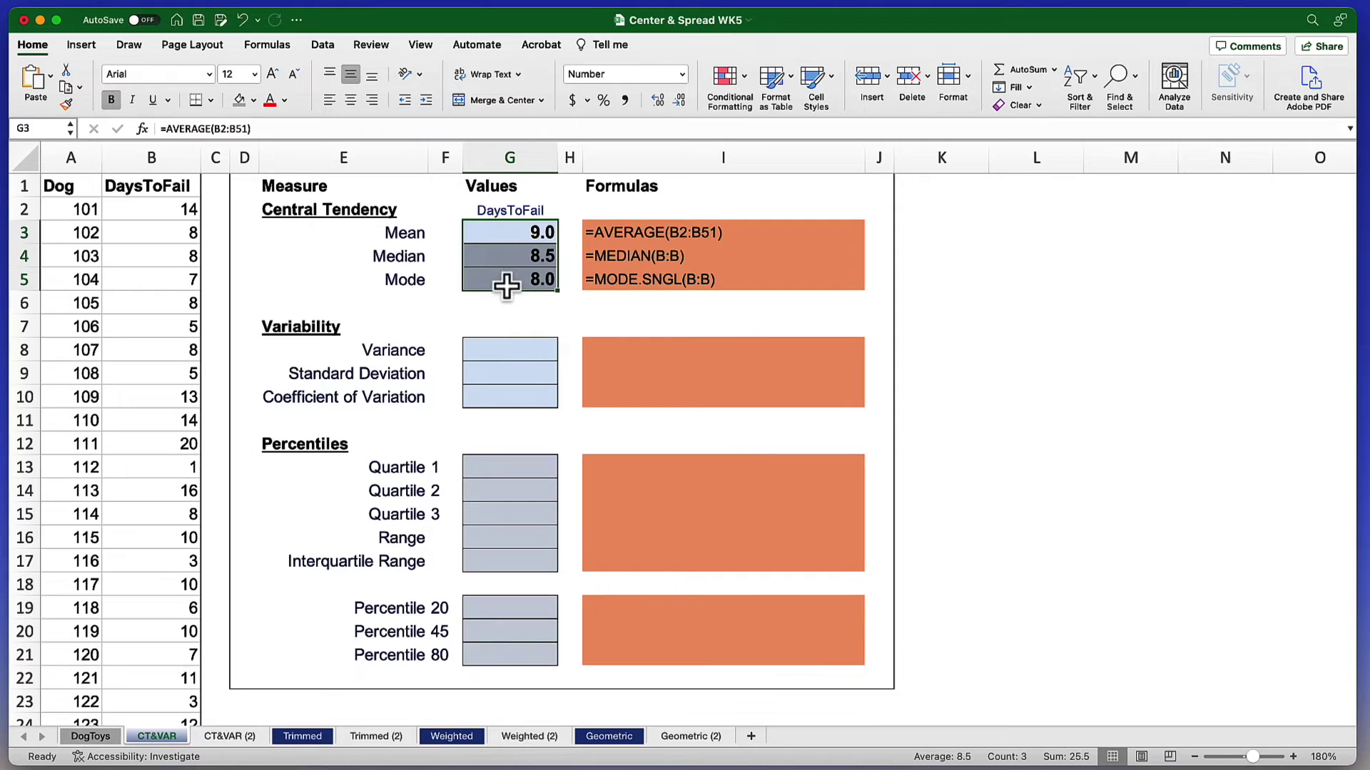
{"action": "left_click", "coordinate": [166, 169]}
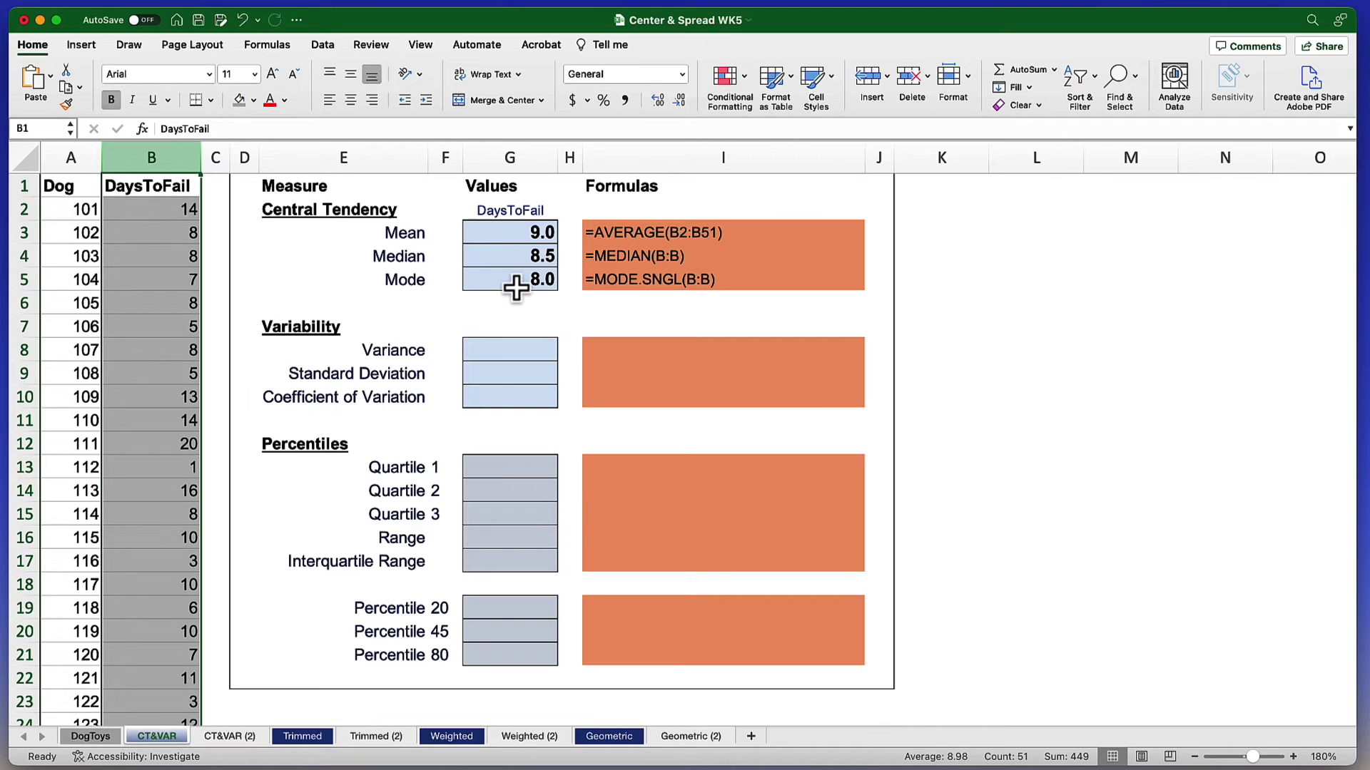
{"action": "left_click", "coordinate": [515, 320]}
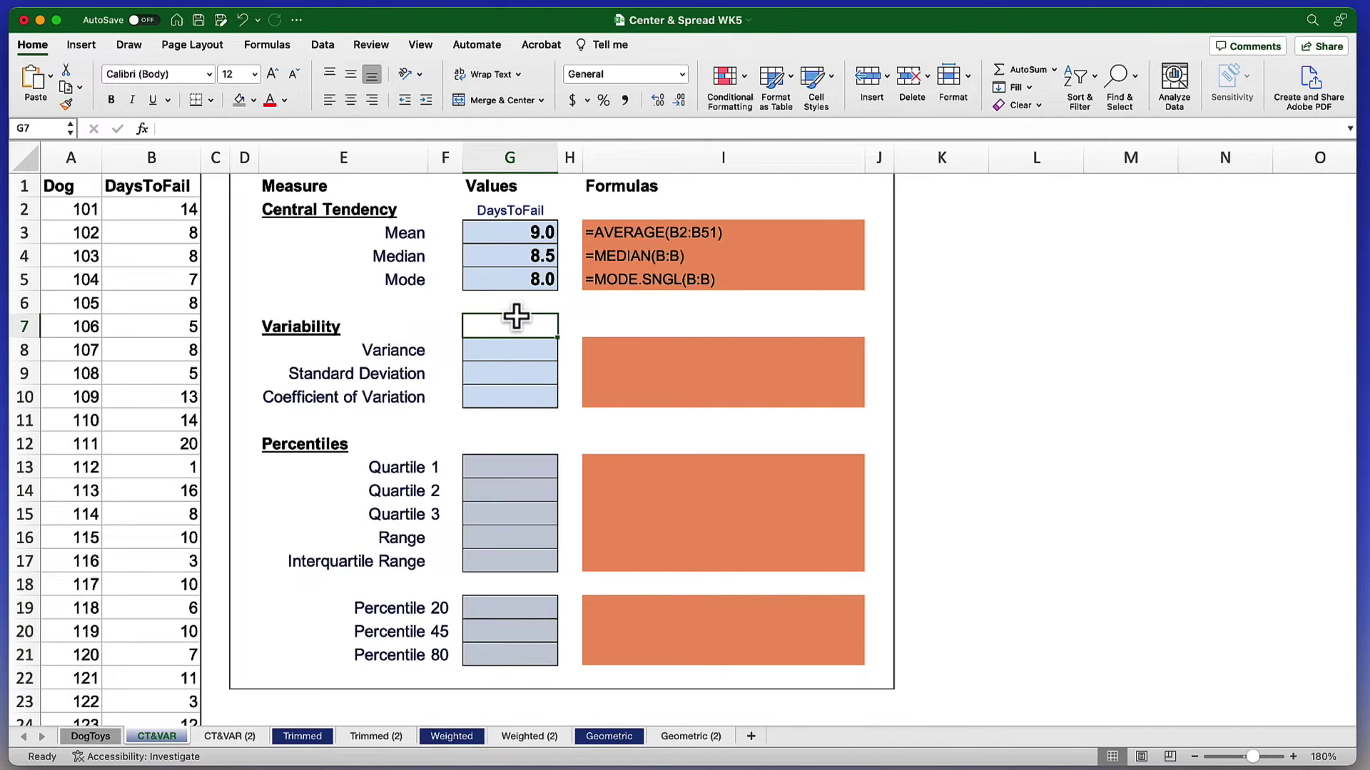